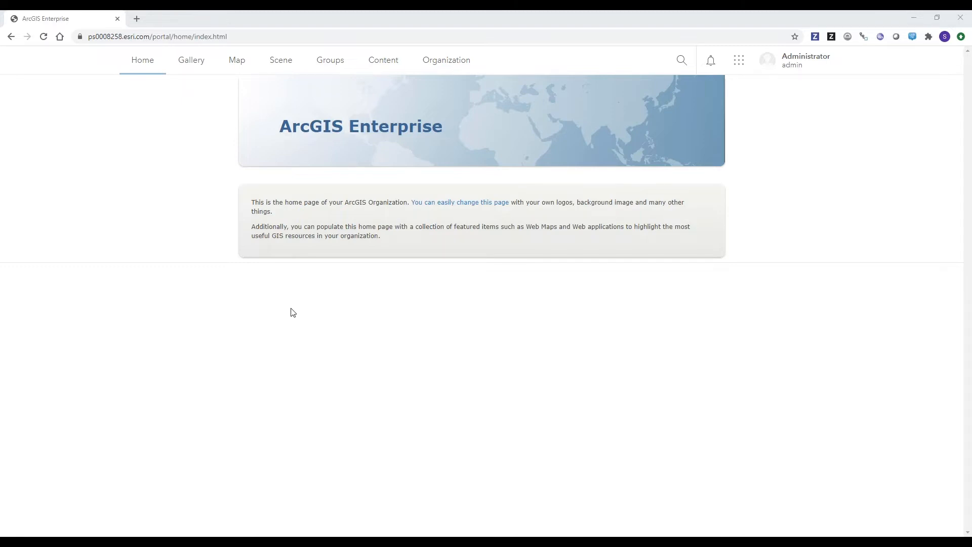
- Assign the ArcGIS Workflow Manager user type extension license to the administrator account in the organization's add-on licenses
click(458, 67)
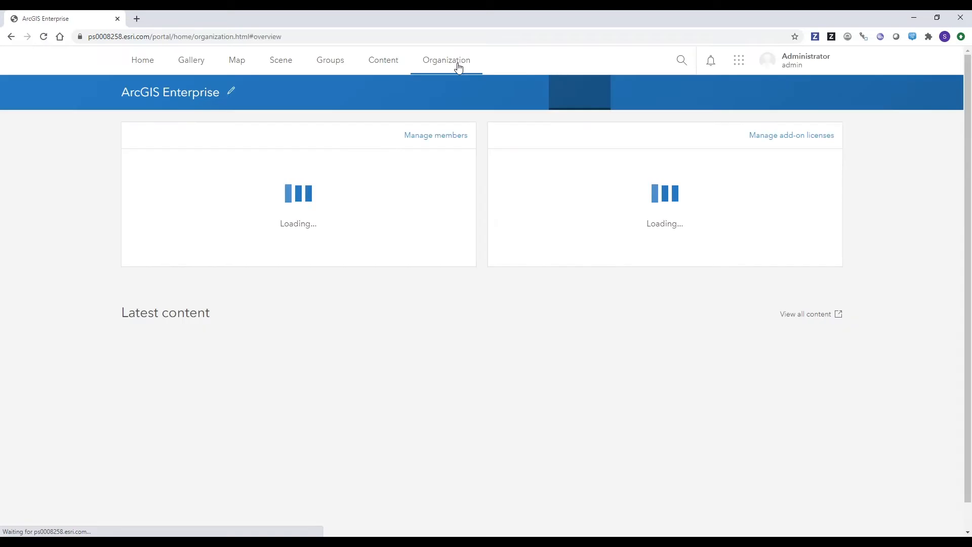
click(695, 109)
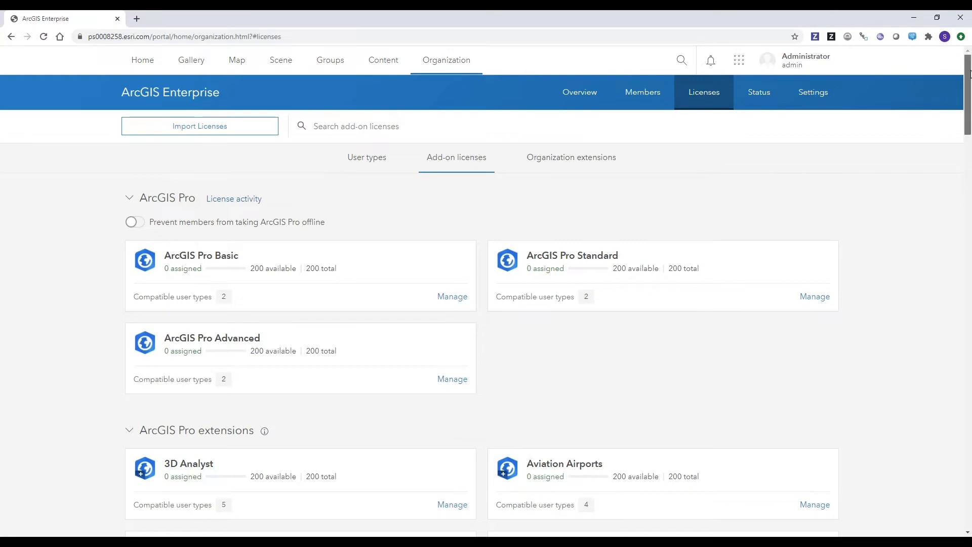
scroll(964, 173, down, 20)
scroll(967, 383, down, 10)
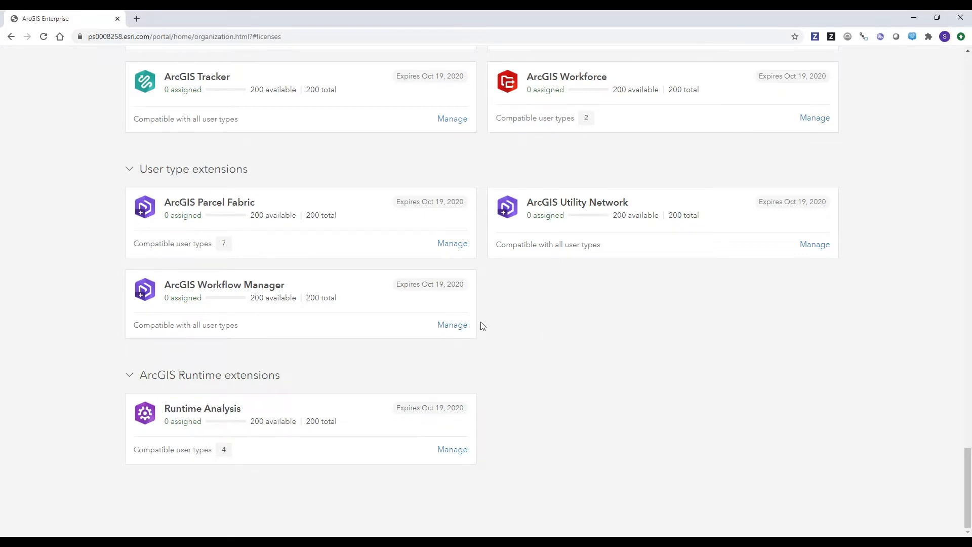
click(459, 331)
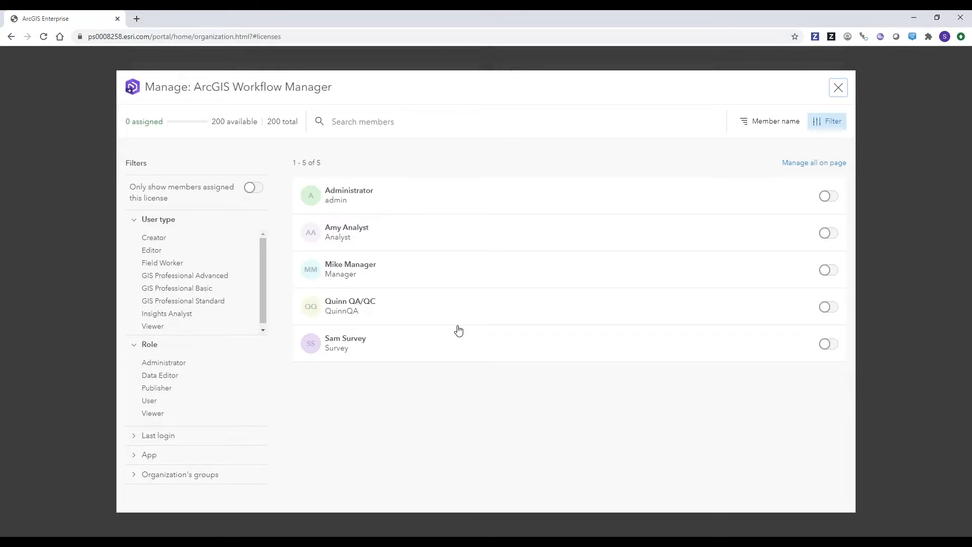
click(829, 197)
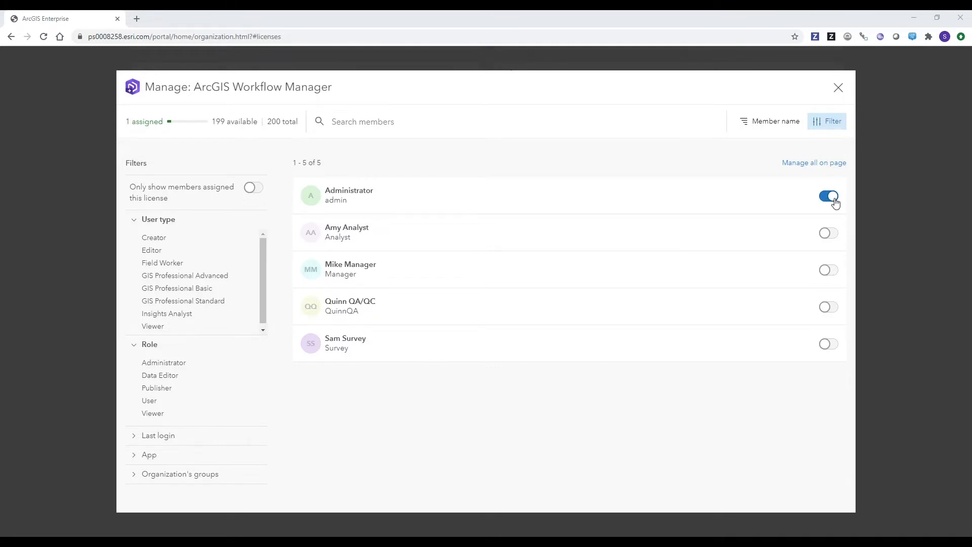
click(916, 324)
- Designate PS0008258.esri.com/server as the portal's Workflow Manager Server and start the ArcGIS Workflow Manager Server service in Windows Services
drag(968, 482, 955, 49)
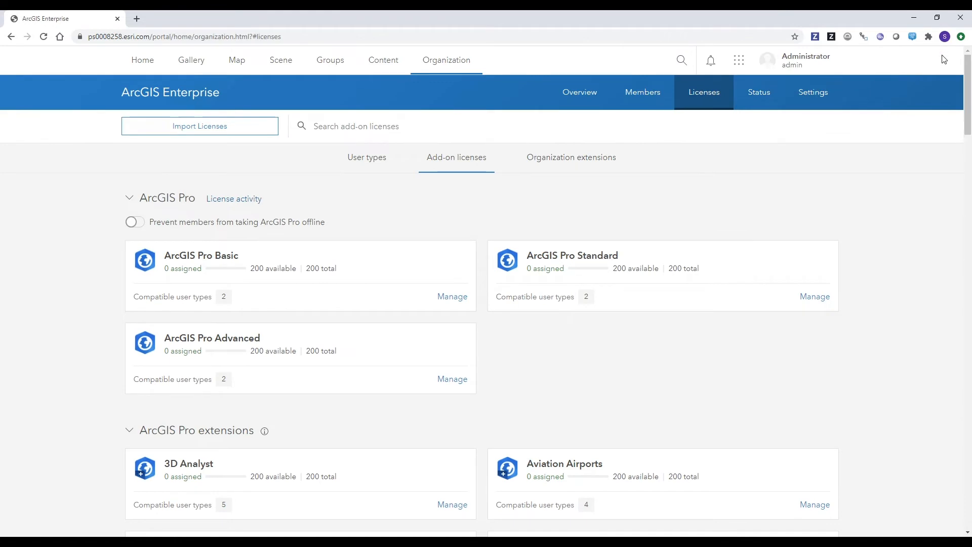
click(825, 102)
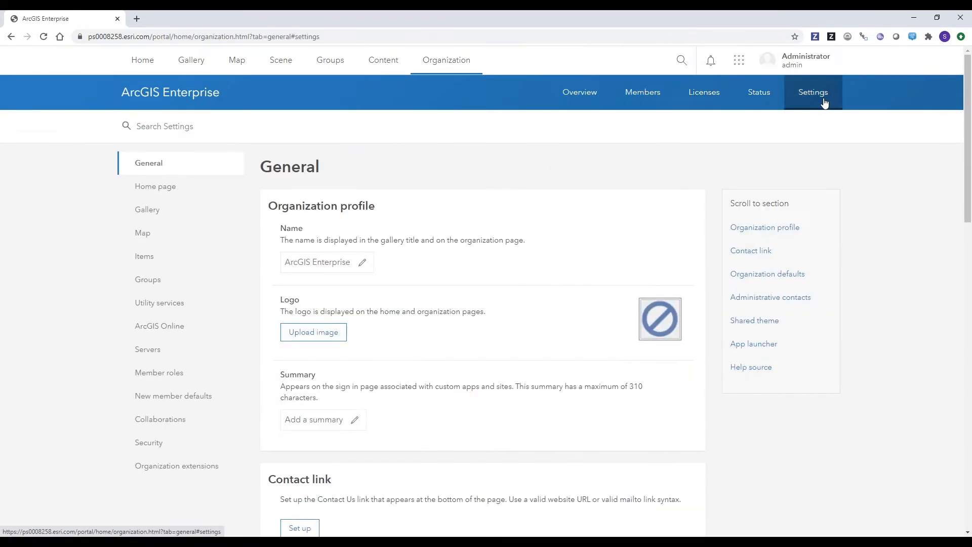
click(192, 357)
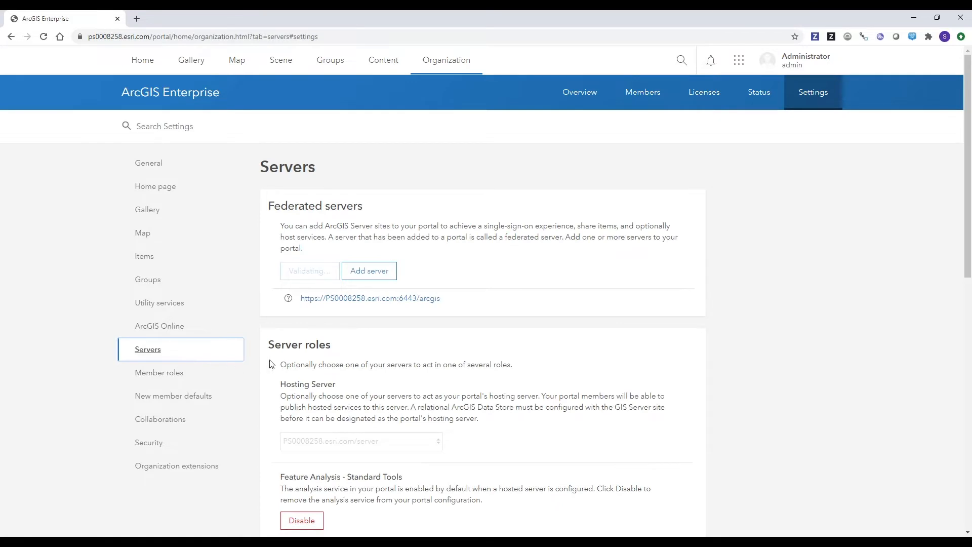
drag(969, 133, 965, 421)
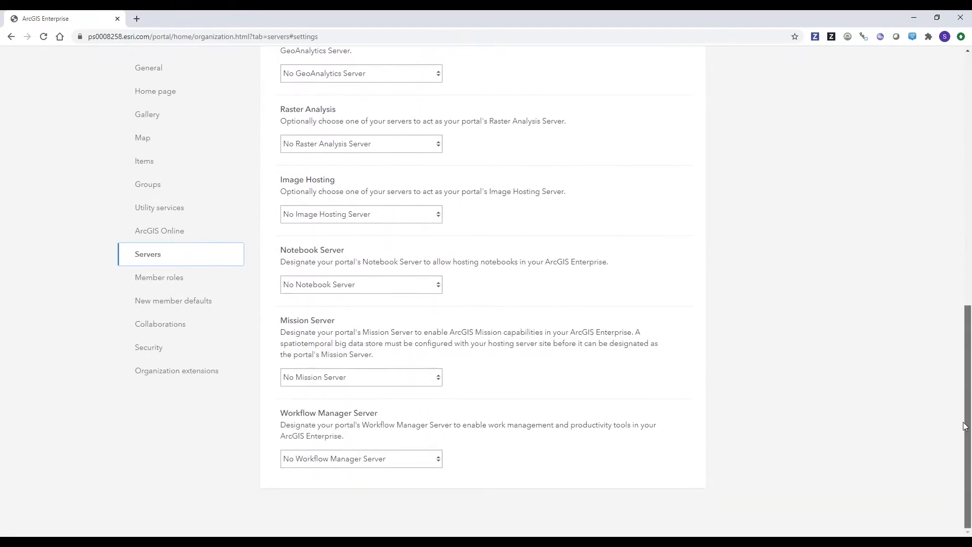
click(372, 454)
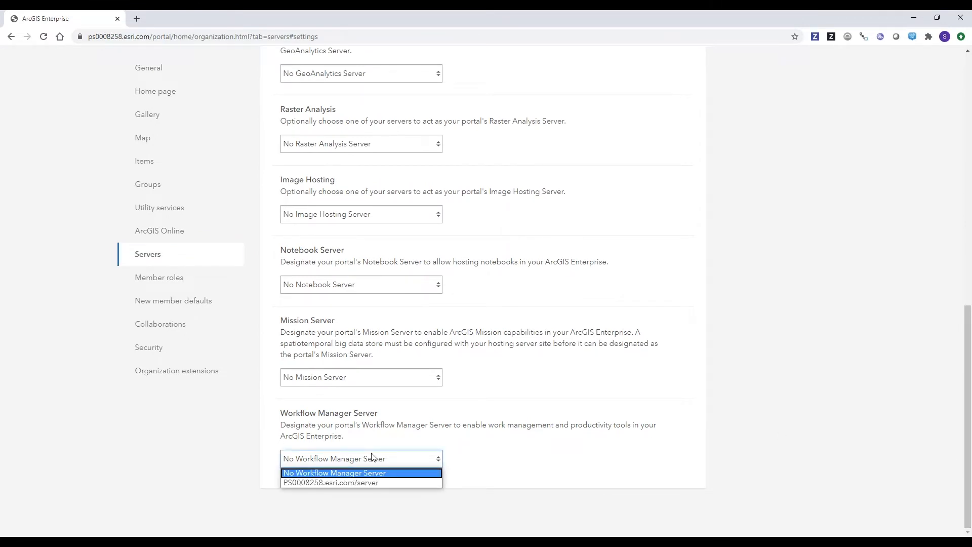
click(375, 483)
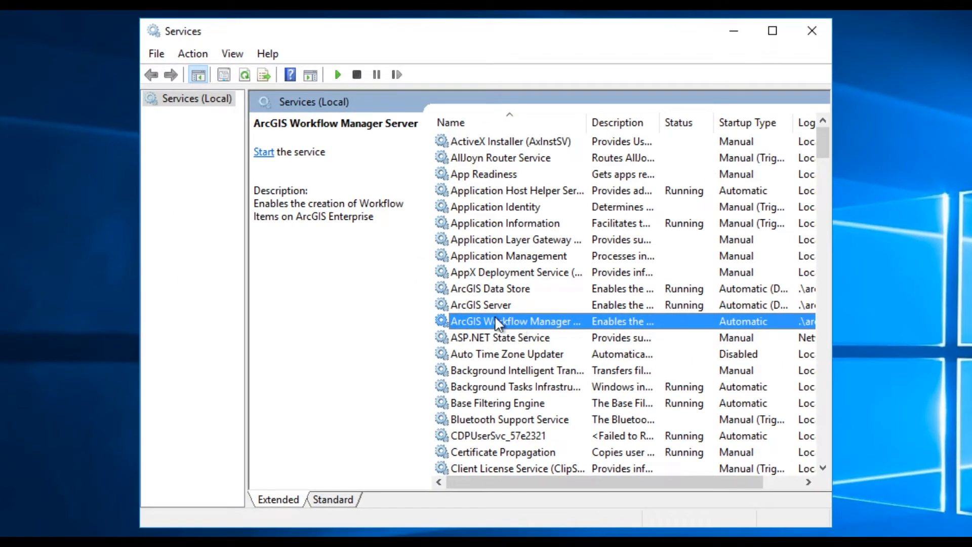
click(263, 153)
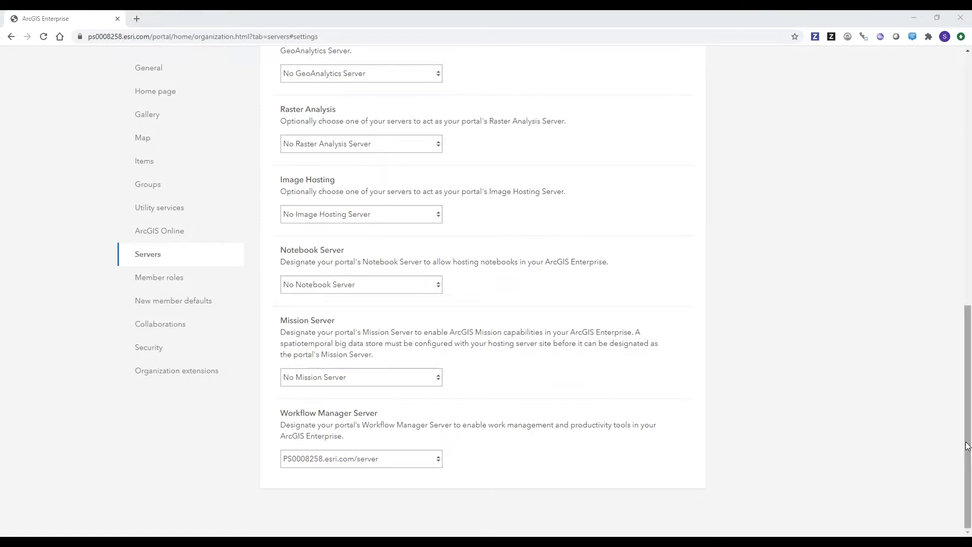
- Open the Workflow Manager web app from the portal and create a workflow item named Survey Department
scroll(946, 202, up, 10)
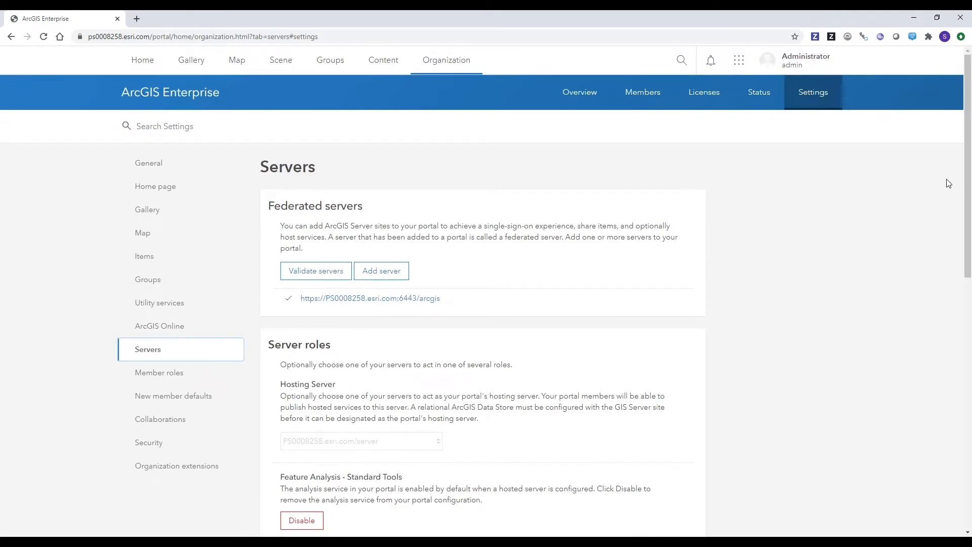
click(739, 60)
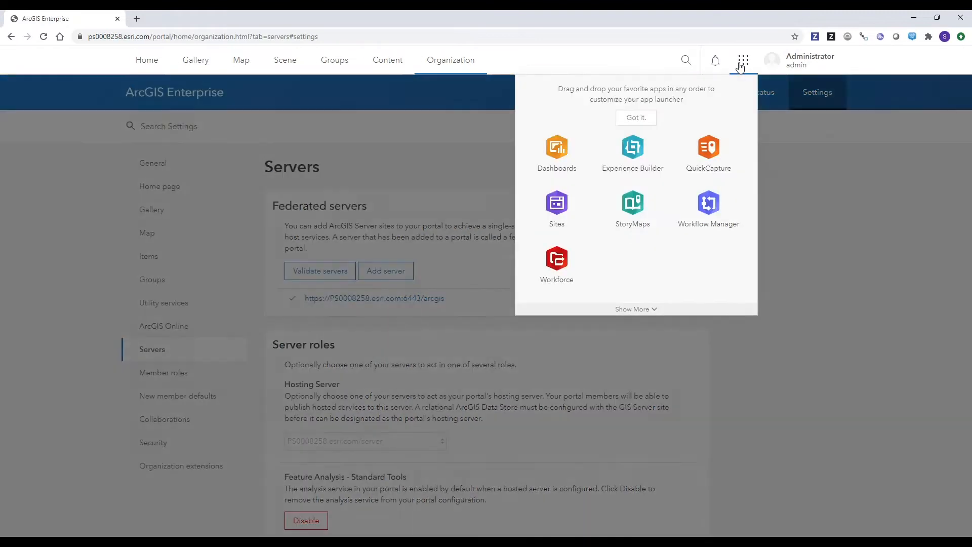
click(711, 223)
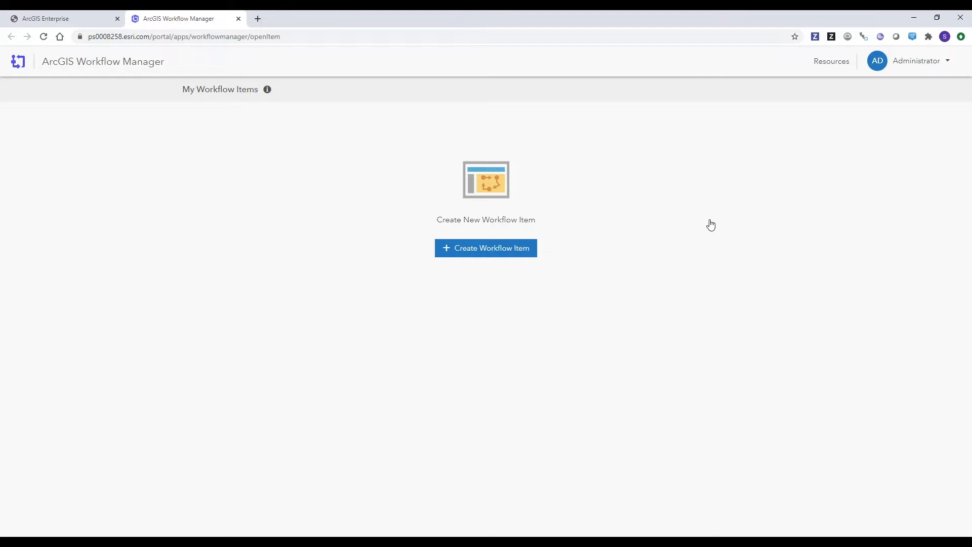
click(516, 251)
text(Survey Department)
click(504, 321)
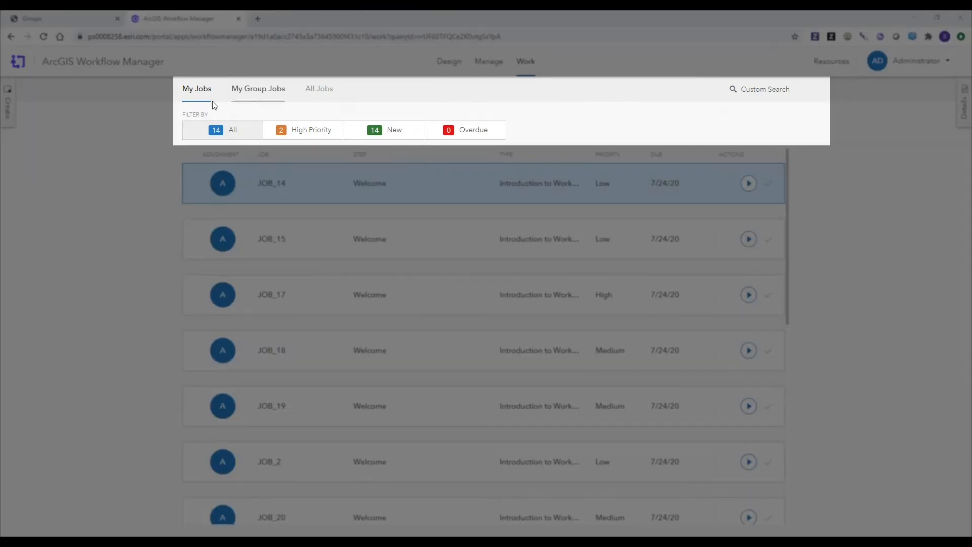
- Review the jobs assigned to the account's groups and all jobs, and return to the account's own jobs
click(262, 97)
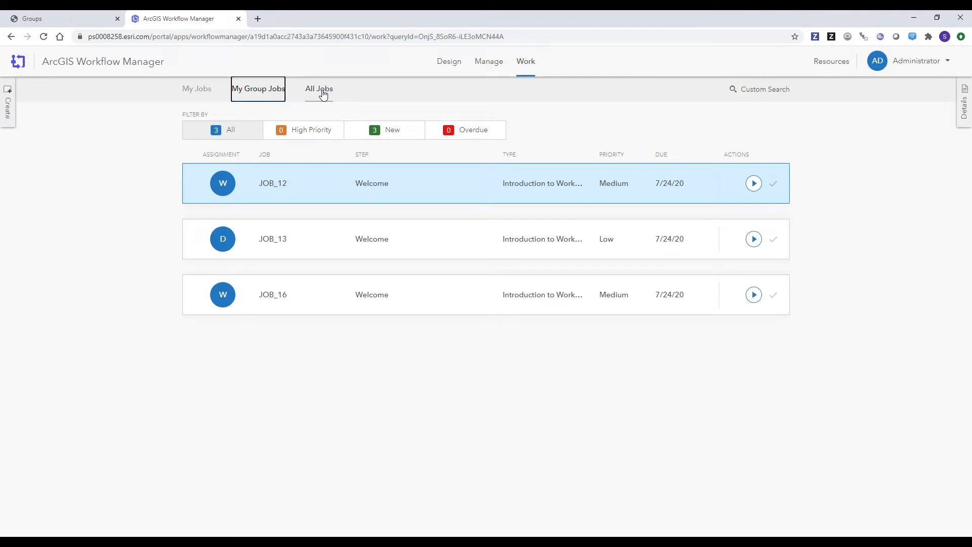
click(322, 95)
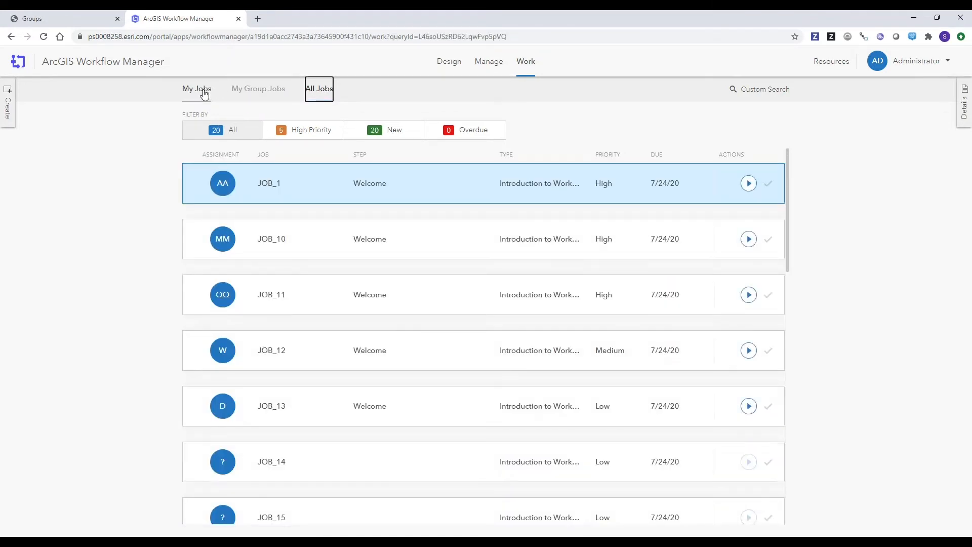
click(204, 94)
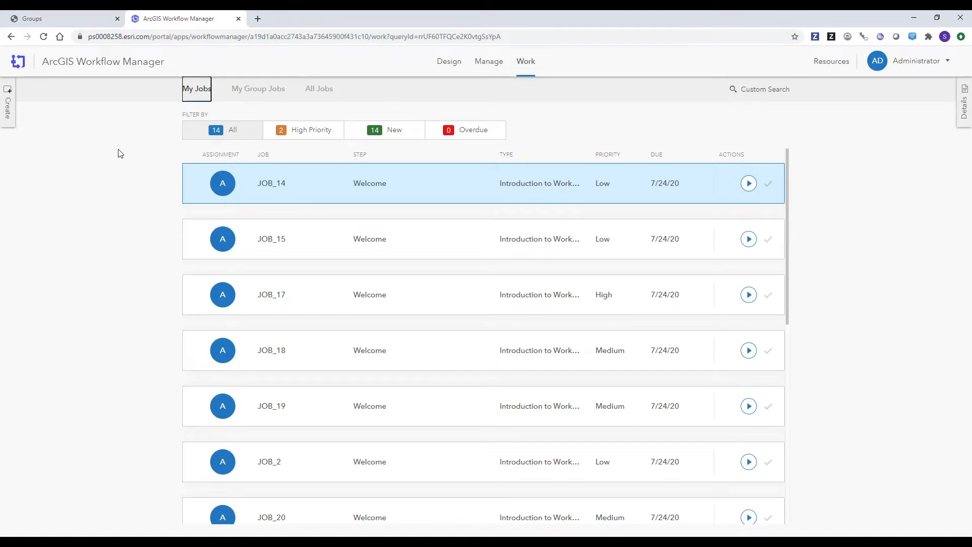
- Create a job from the Introduction to Workflow Manager template with the job details shown, and collapse the template list
click(9, 116)
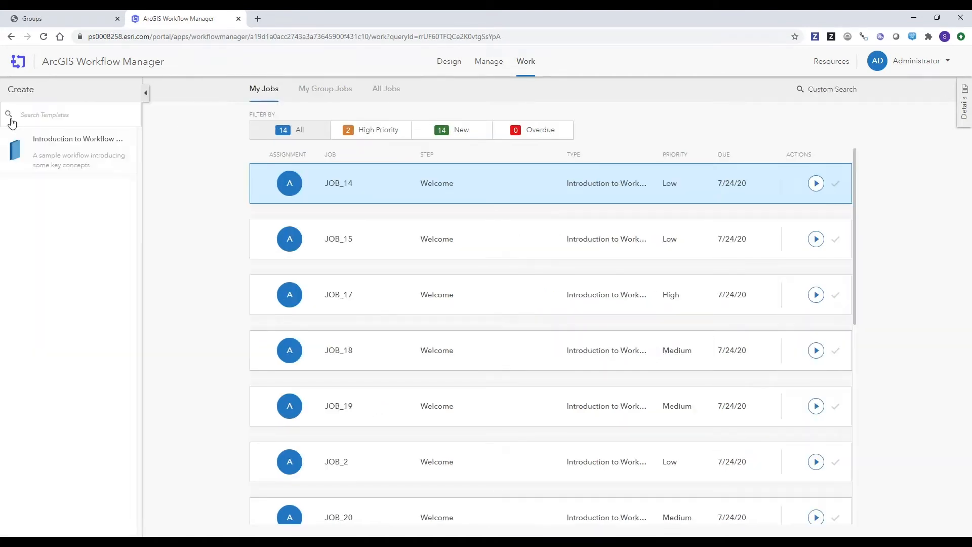
click(966, 104)
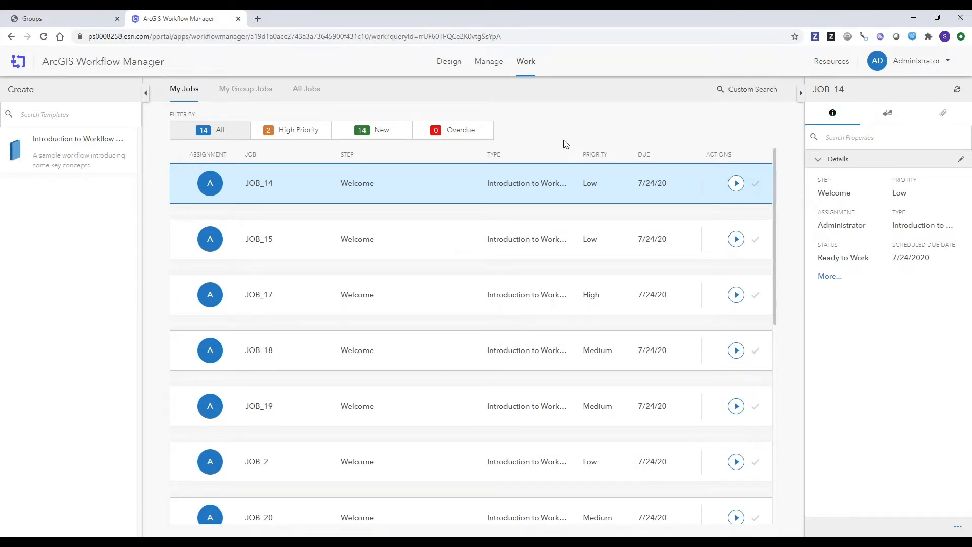
click(95, 158)
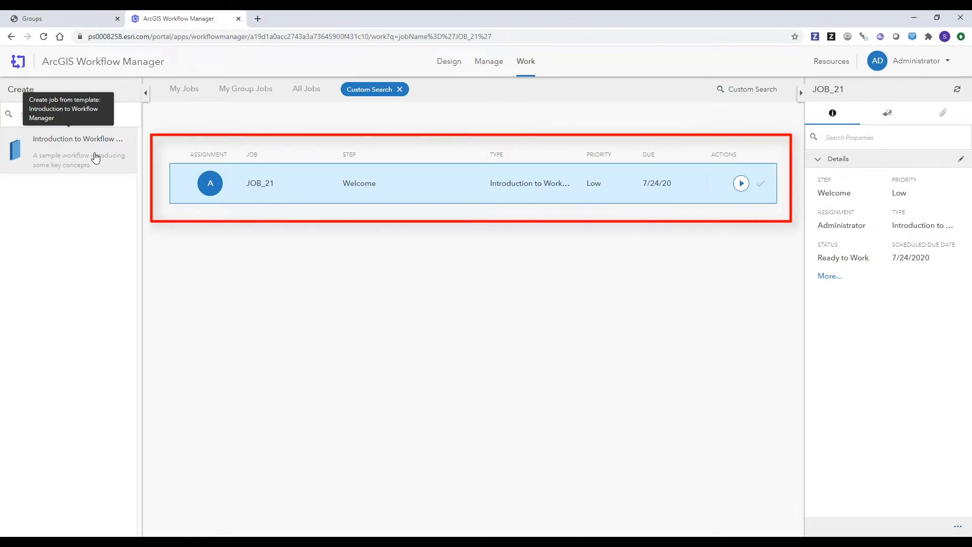
click(145, 93)
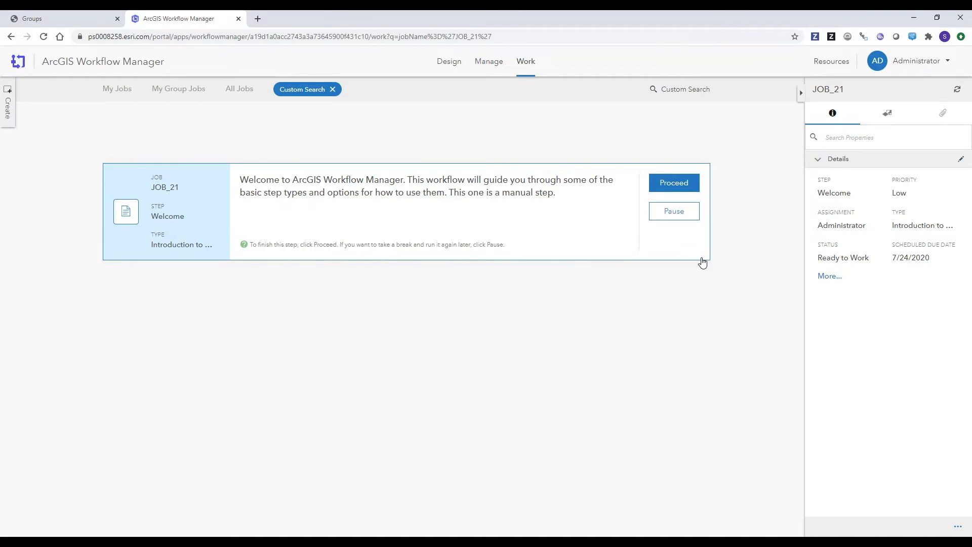
- Pause the new job's Welcome step, run it again and proceed past it
click(686, 219)
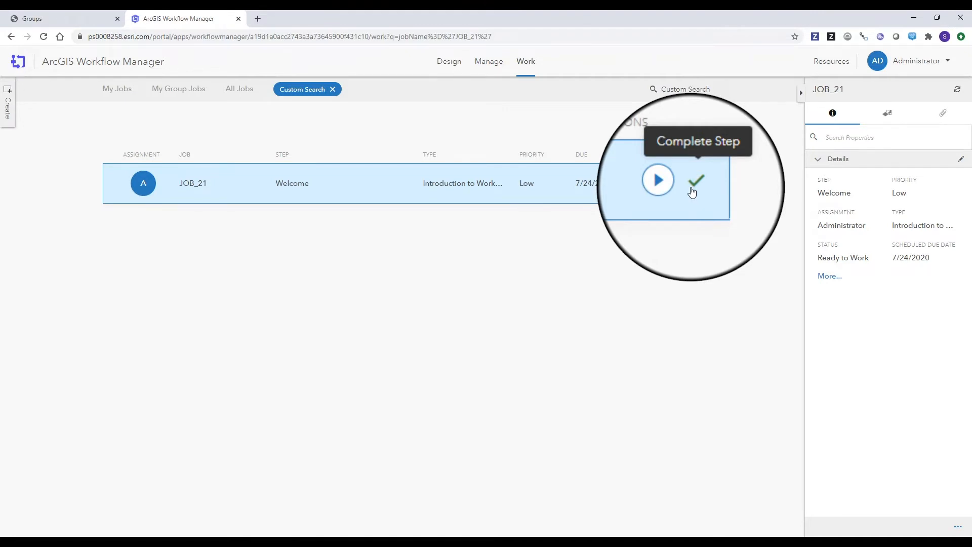
click(672, 183)
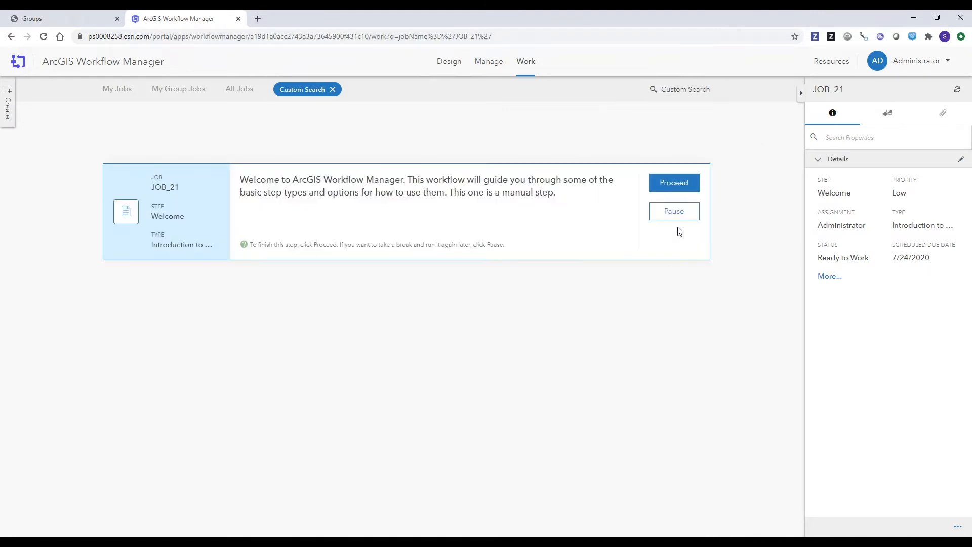
click(688, 189)
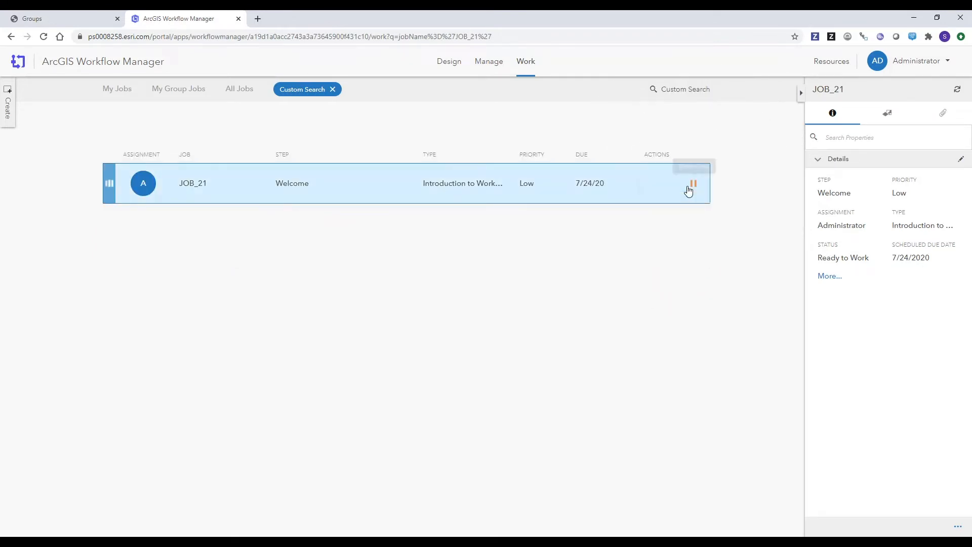
click(689, 191)
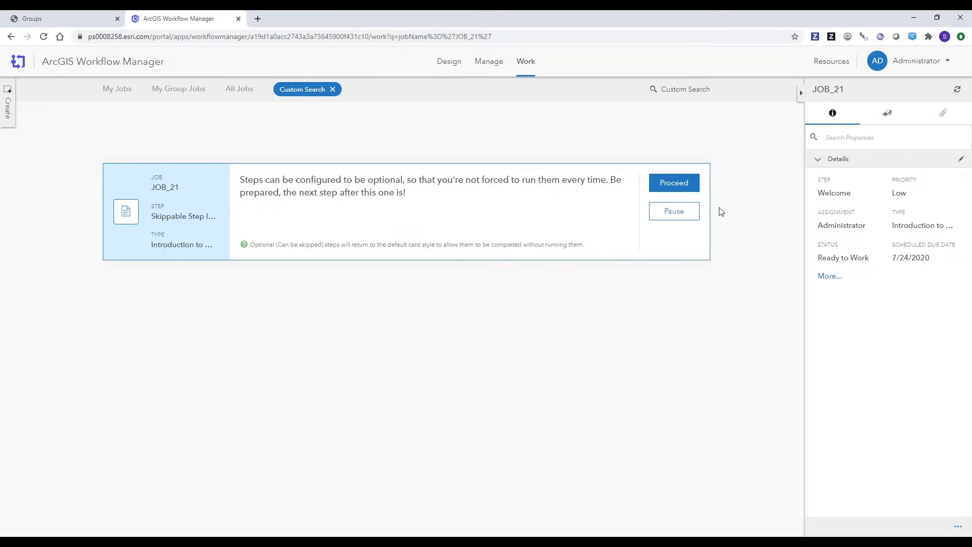
- Advance the job through the skippable-step introduction and Automatic Step, completing the optional Click Complete Step without running it
click(687, 188)
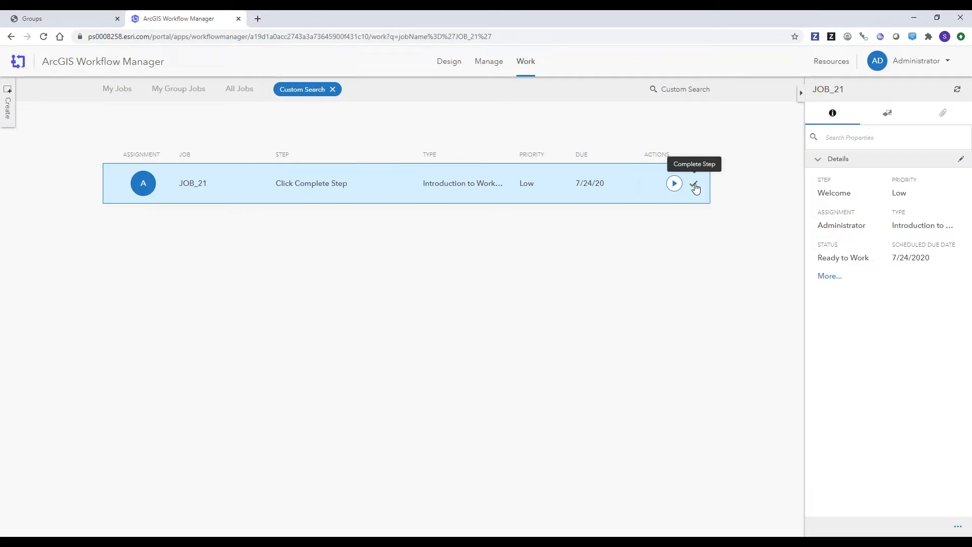
click(695, 186)
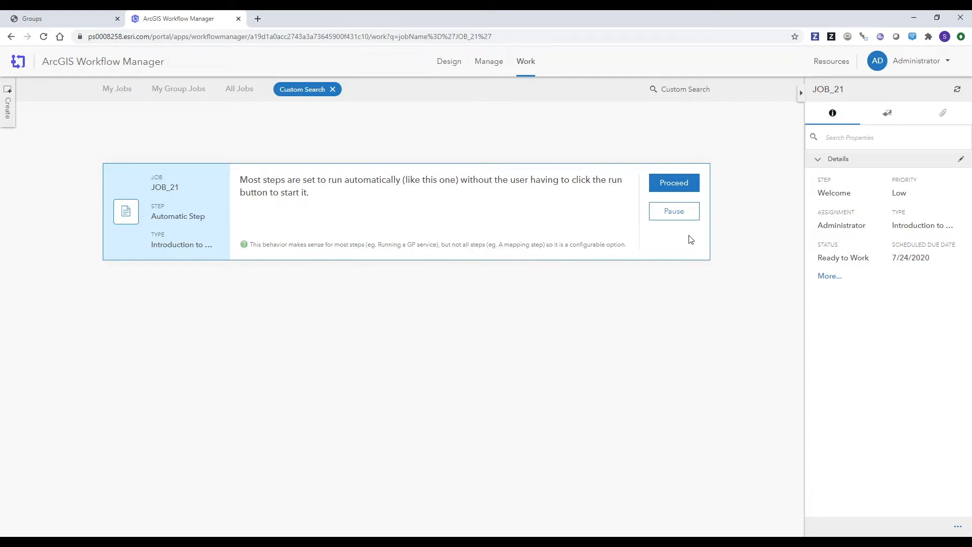
click(686, 186)
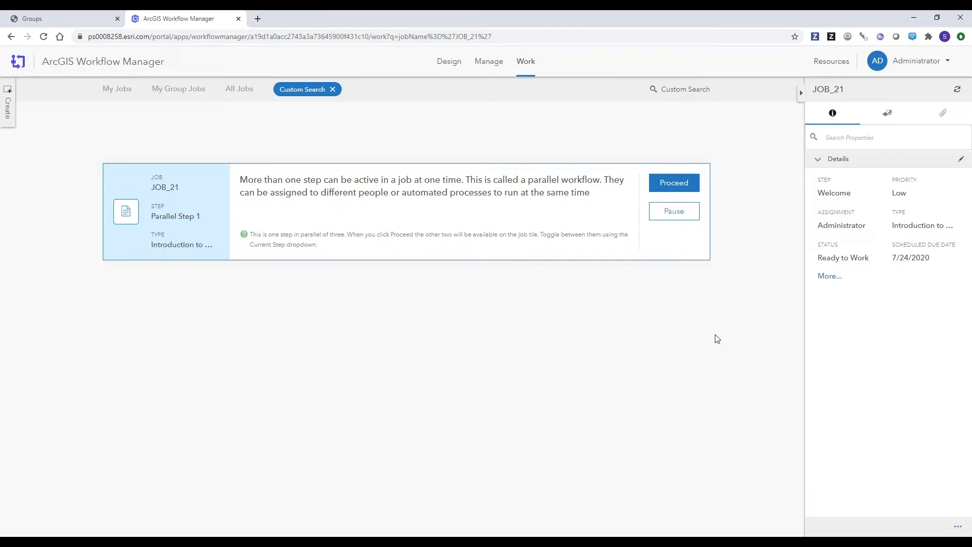
- Proceed past Parallel Step 1, check which parallel steps are available, and complete Parallel Step 2 and Parallel Step 3
click(690, 184)
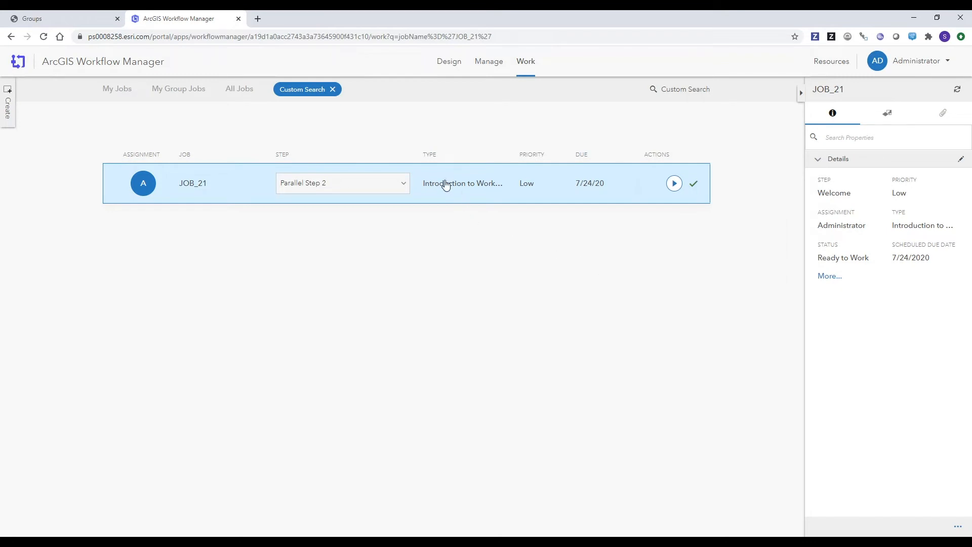
click(399, 187)
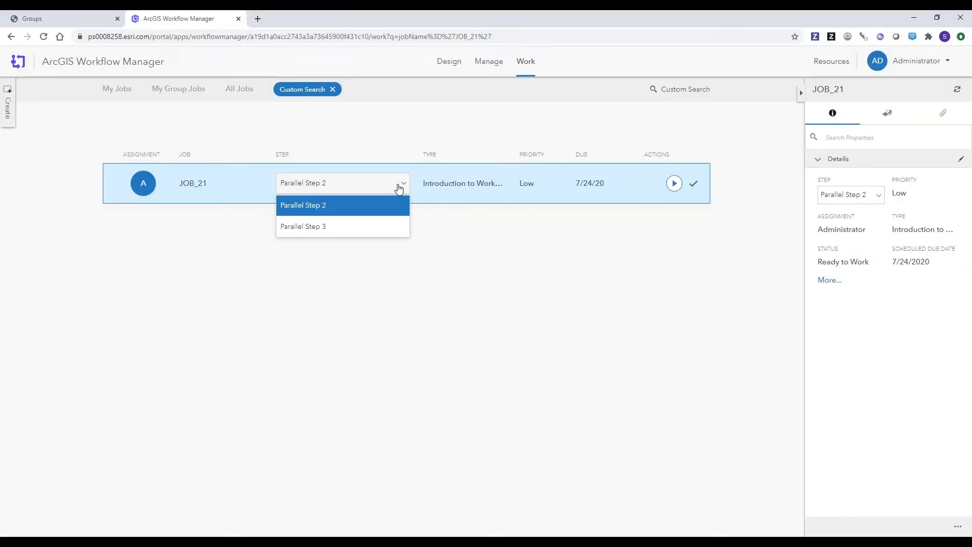
click(504, 237)
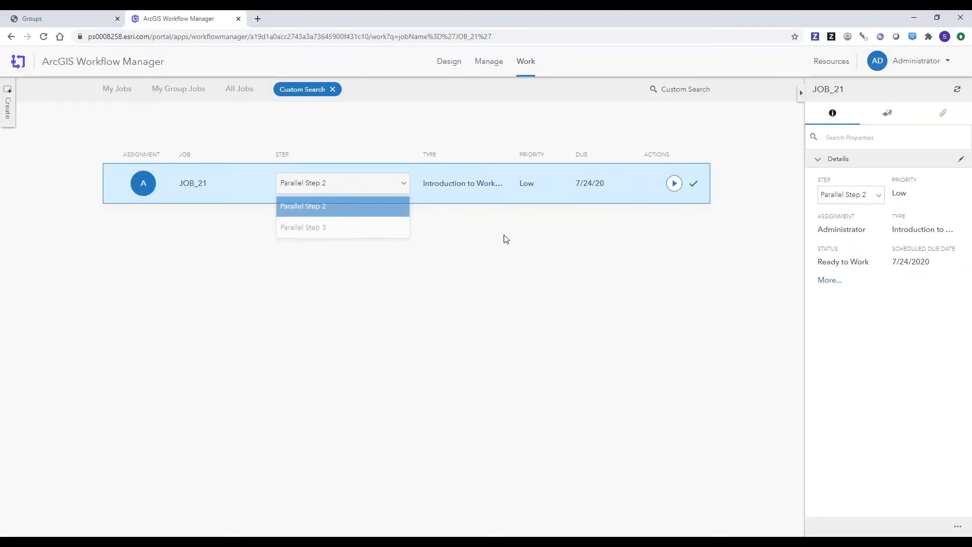
click(692, 190)
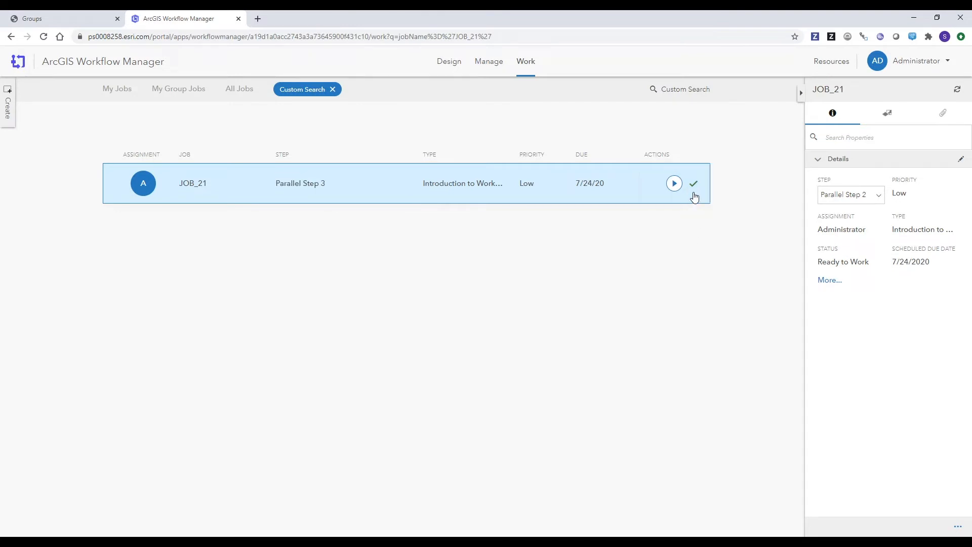
click(694, 191)
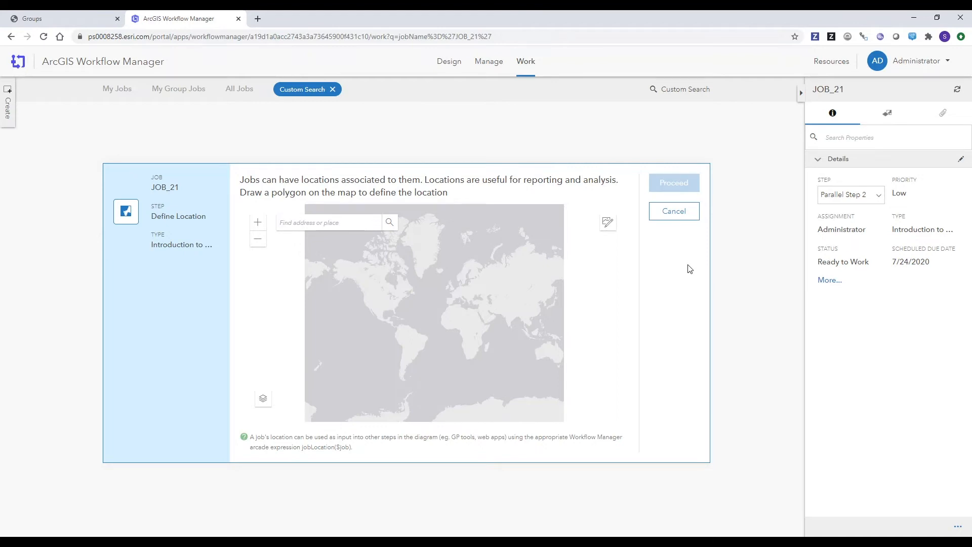
- Define the job location by finding Redlands on the map, drawing a rectangle around the city label, and proceeding
click(321, 222)
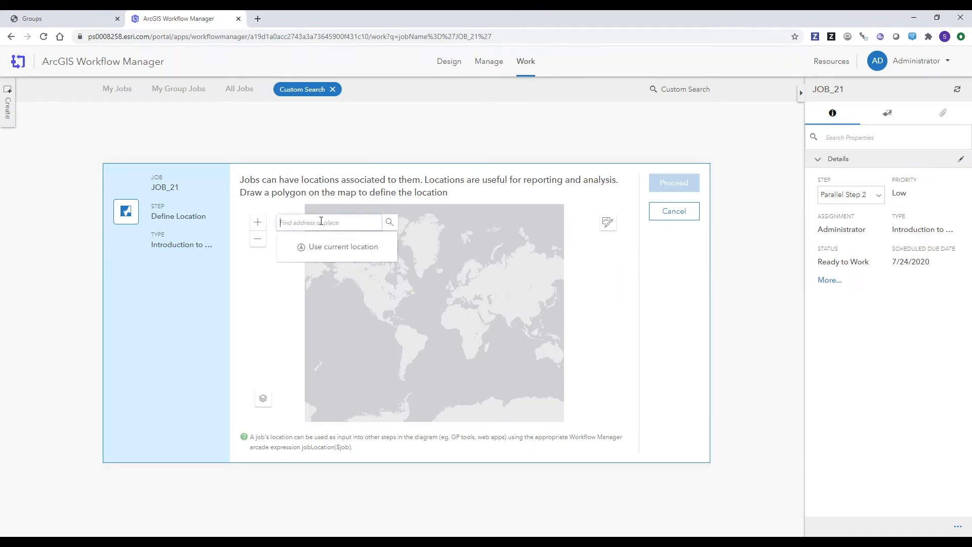
text(Redlands)
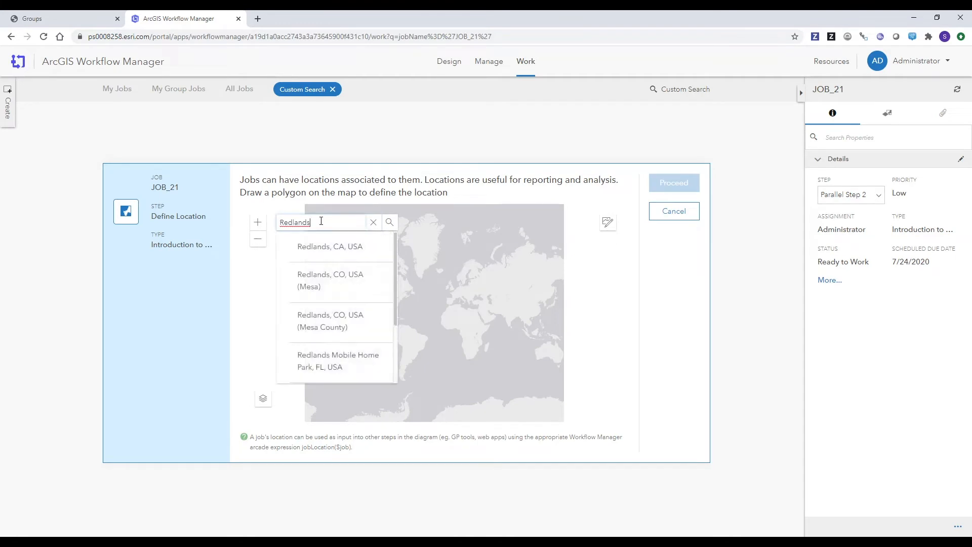
key(Return)
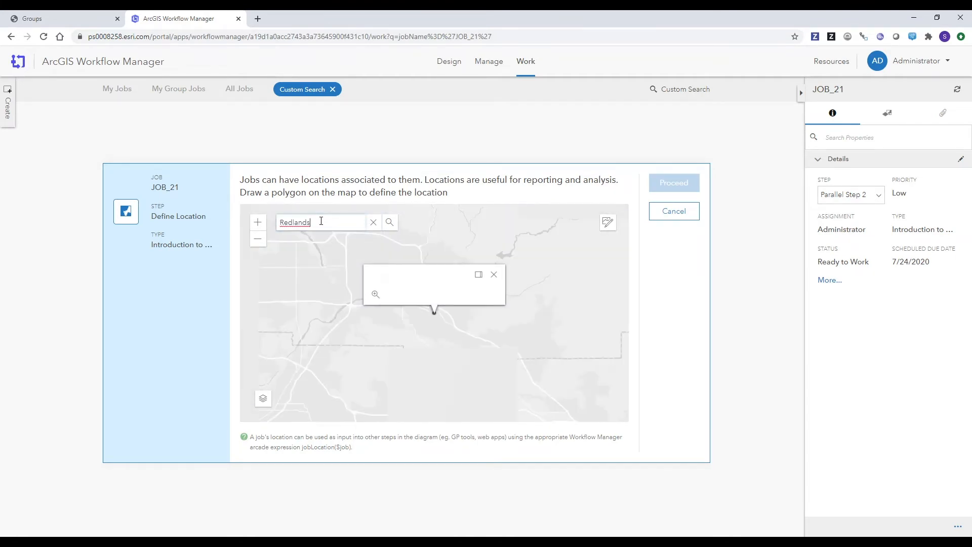
click(495, 238)
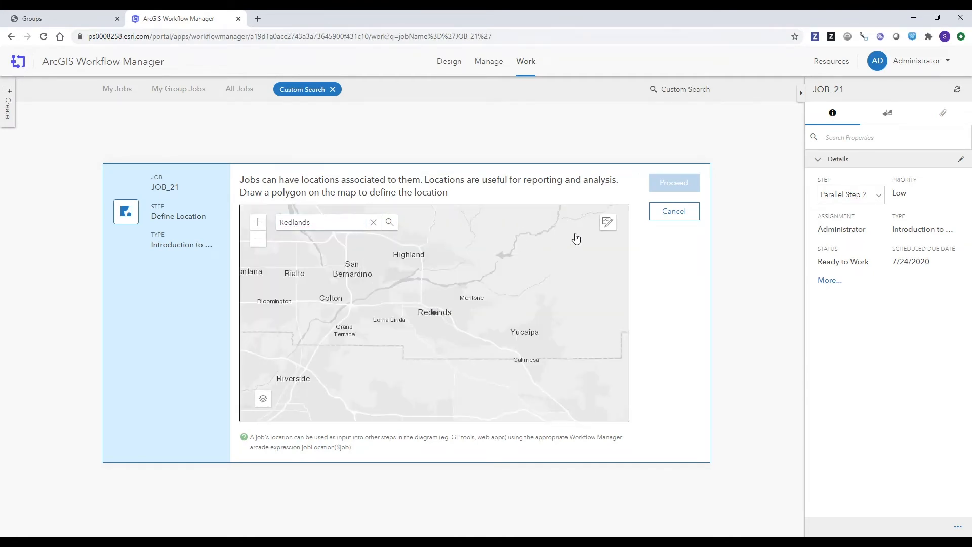
click(608, 223)
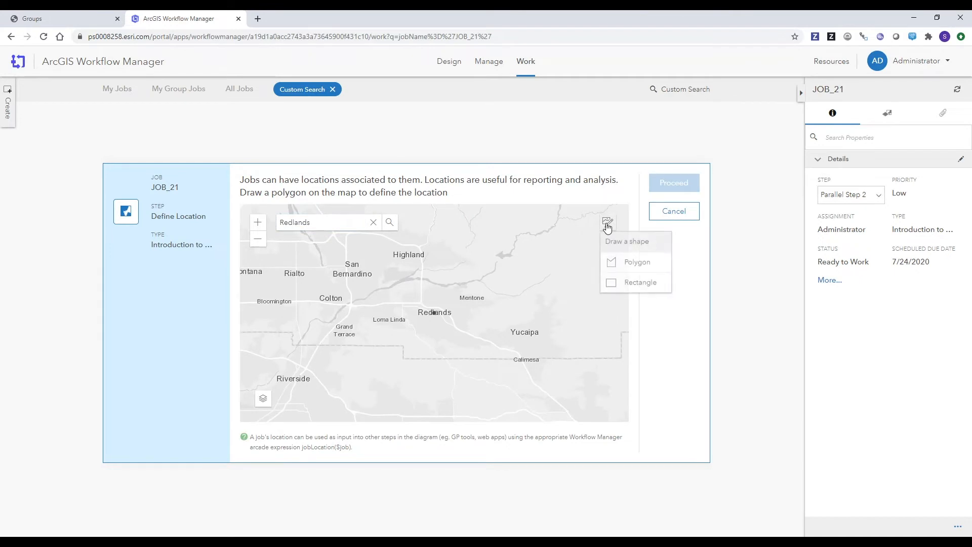
click(635, 282)
drag(457, 320, 414, 305)
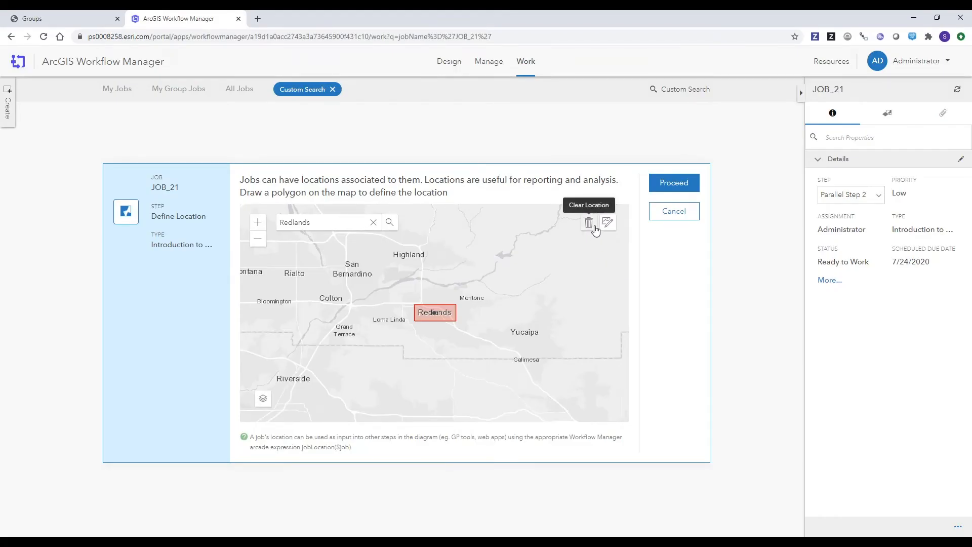
click(692, 189)
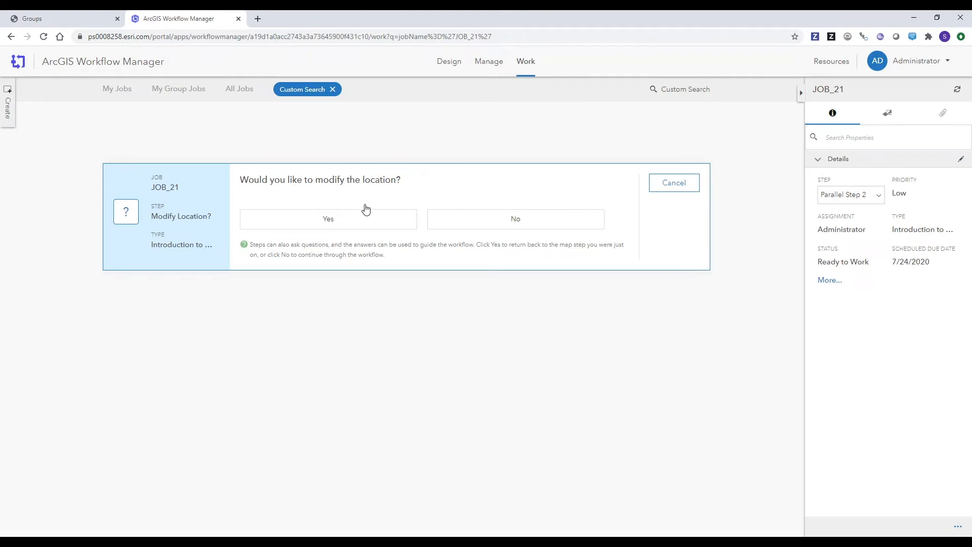
- Answer Yes to modifying the location, proceed with the existing rectangle, and answer No to continue the workflow
click(362, 221)
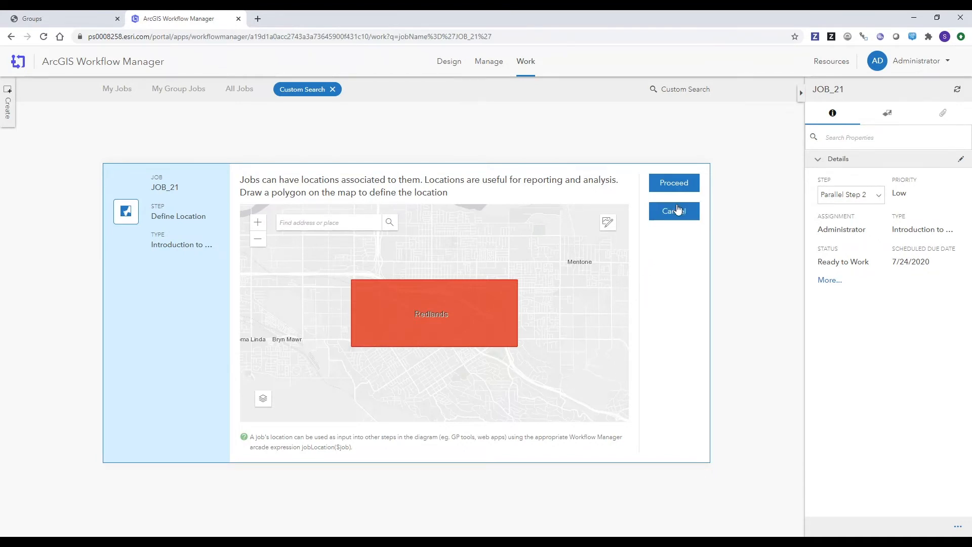
click(683, 187)
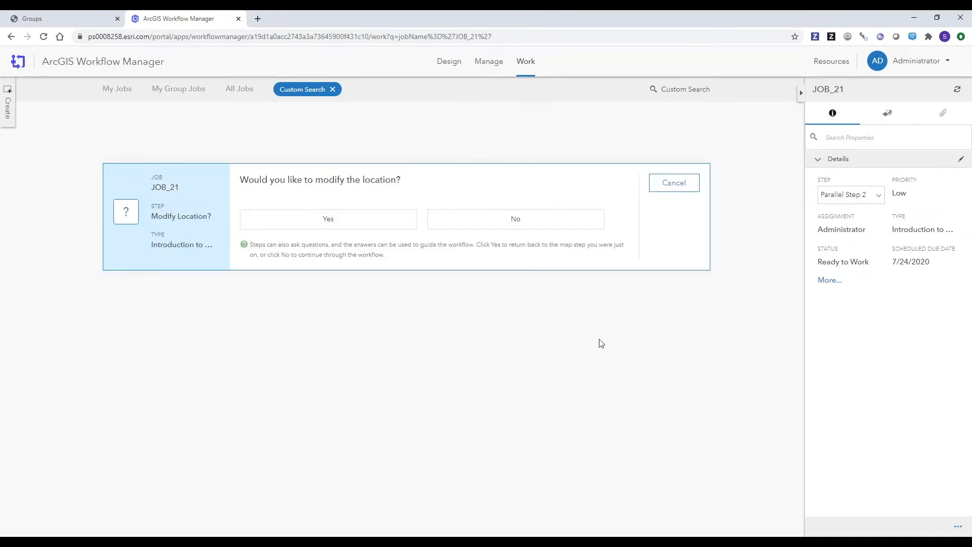
click(521, 224)
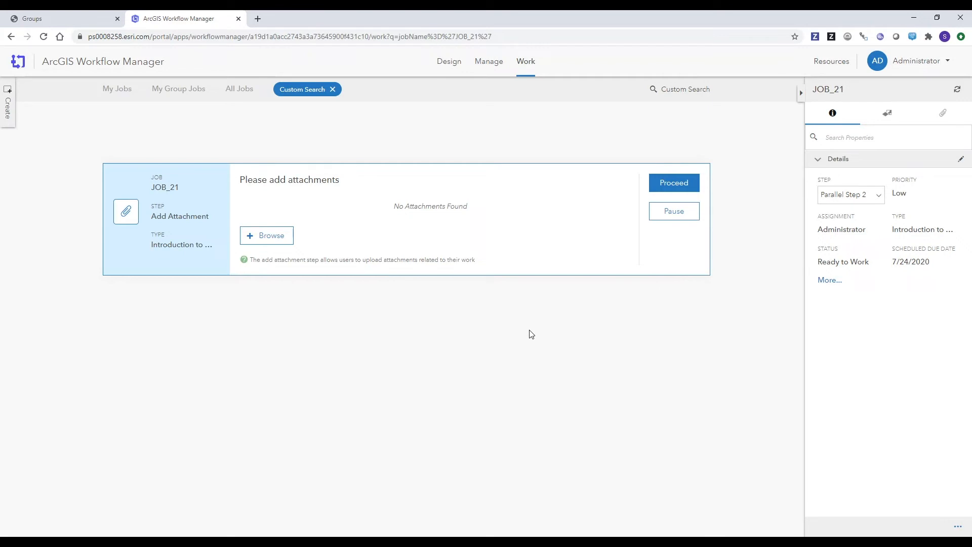
- Attach the Work Order Information PDF from the ExampleAttachment folder to the job and proceed past Add Attachment
click(272, 237)
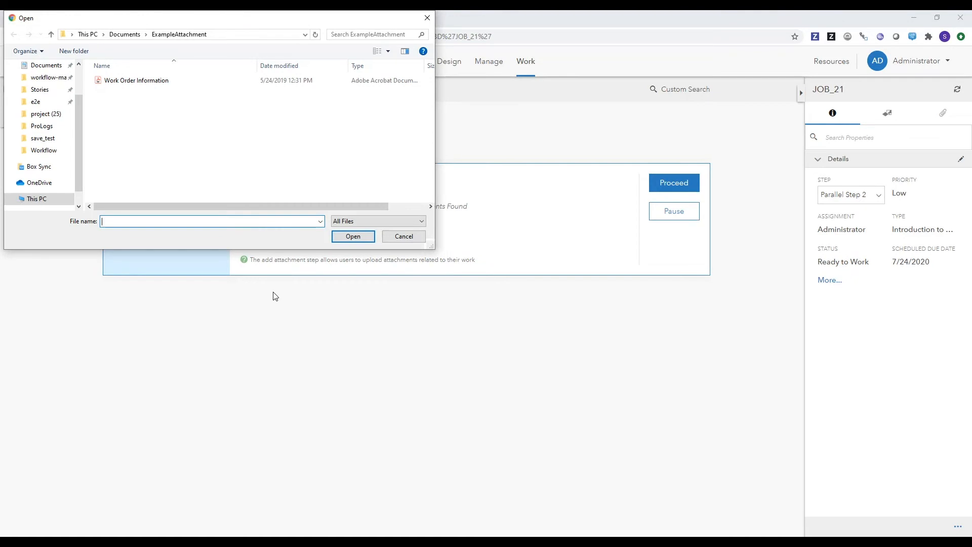
click(168, 85)
click(350, 237)
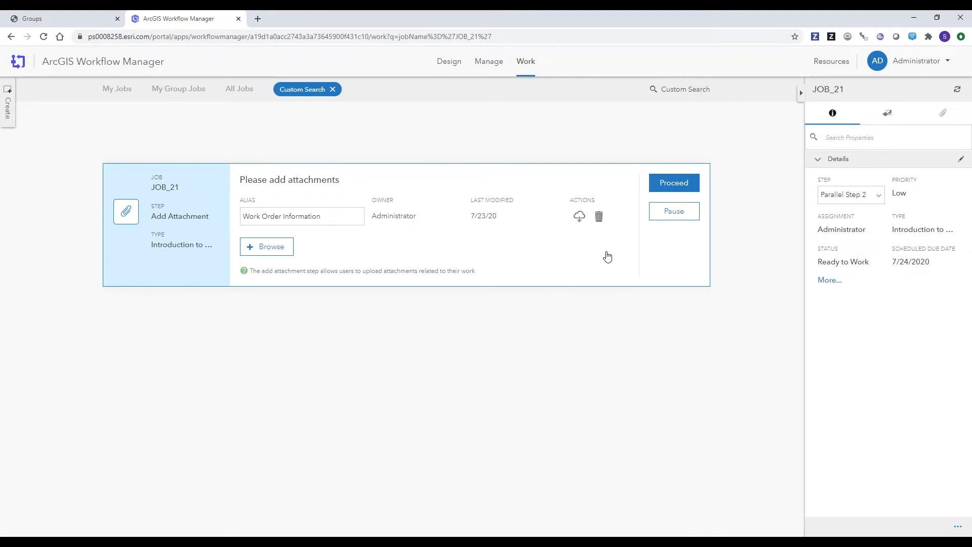
click(689, 189)
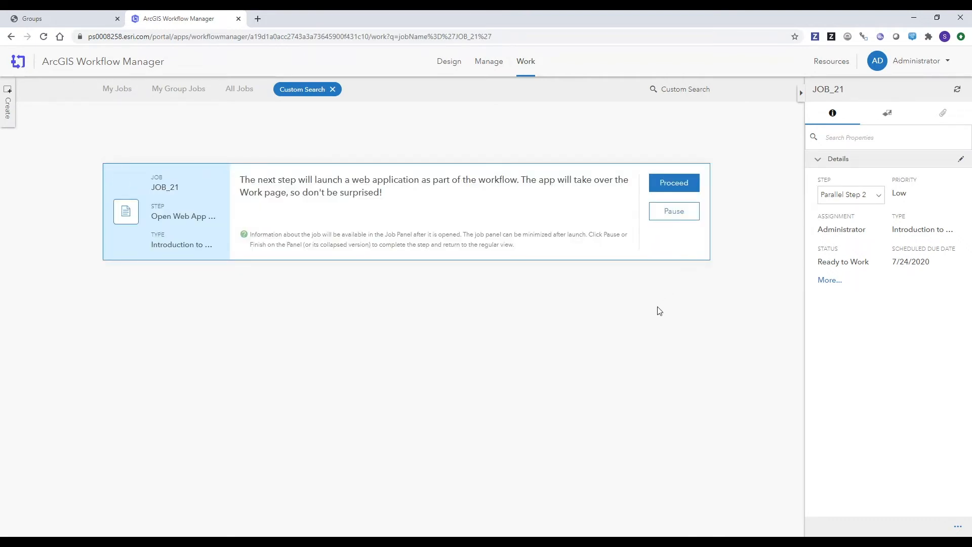
- Review the job's additional details, diagram, location and attachments, and collapse the job details
click(830, 280)
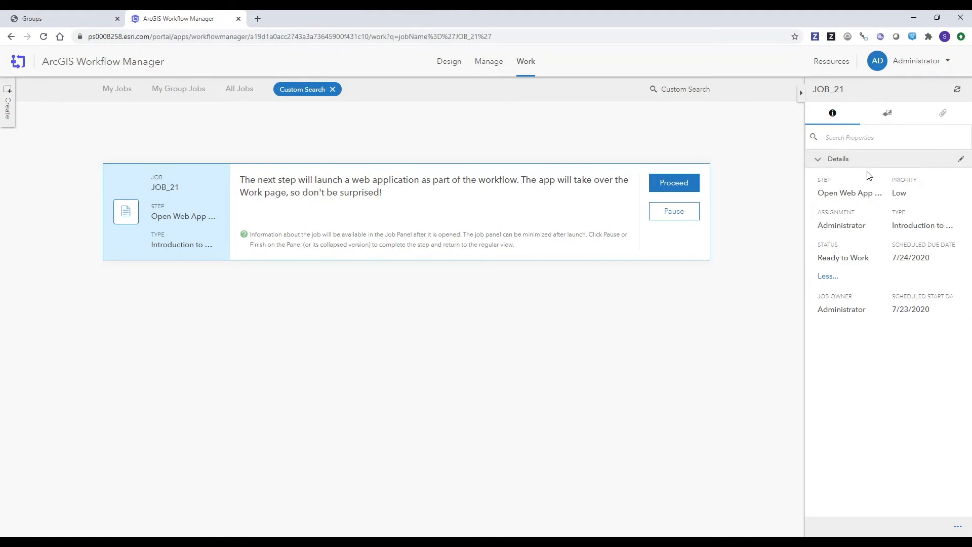
click(889, 113)
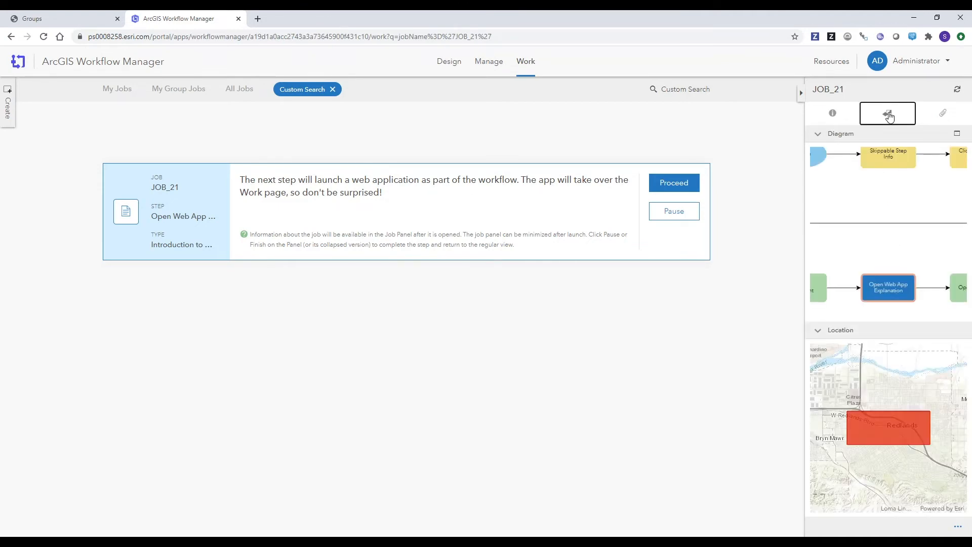
click(944, 119)
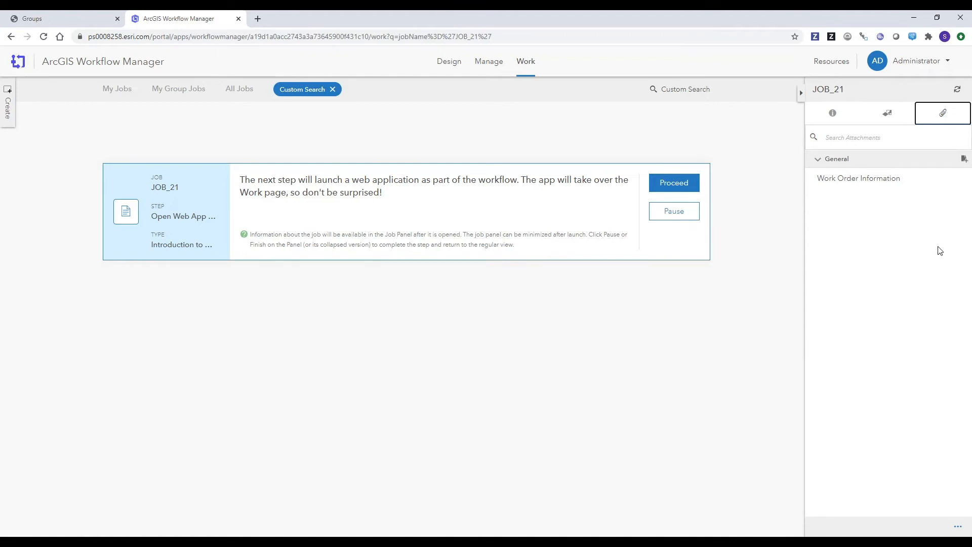
click(802, 93)
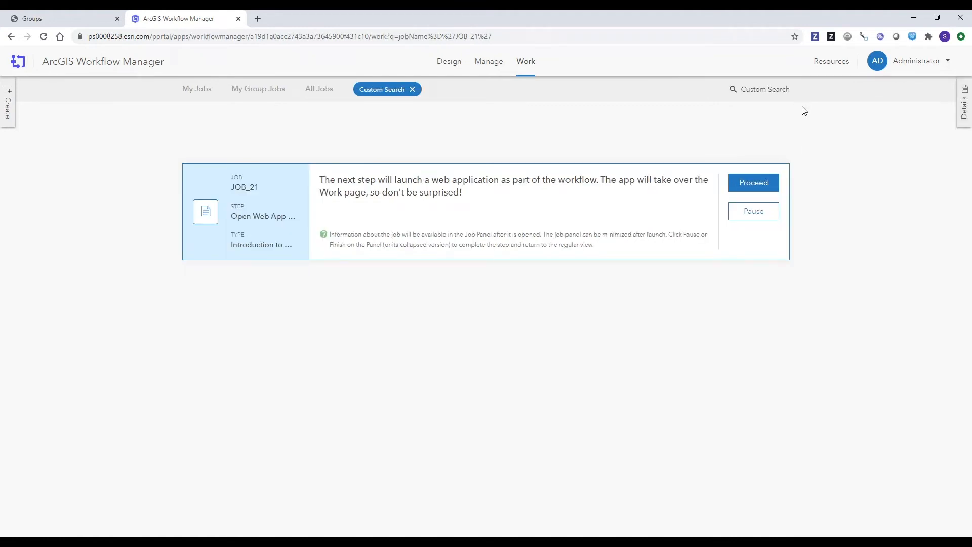
- Proceed past the web app explanation, run Open Web App with the job panel minimized and moved to the map's lower edge, and finish the step
click(758, 188)
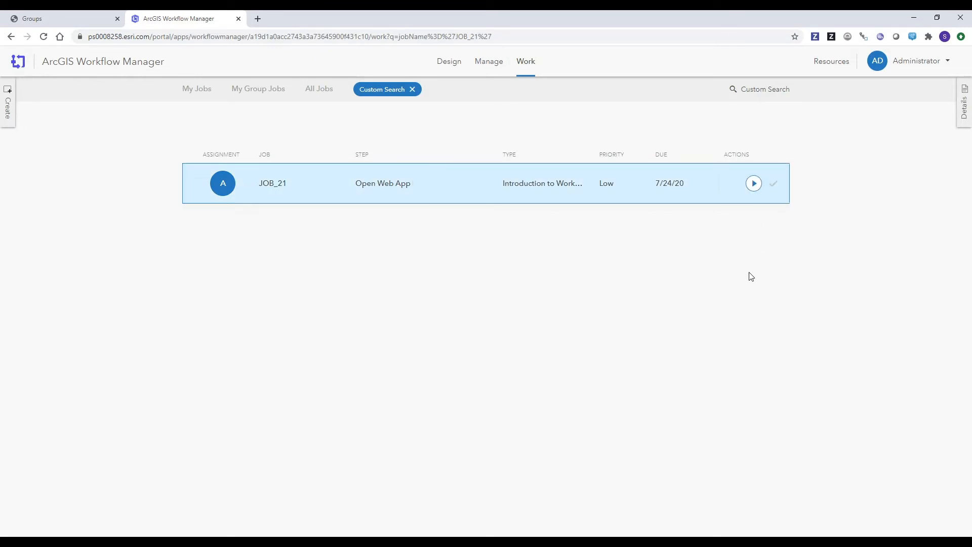
click(754, 183)
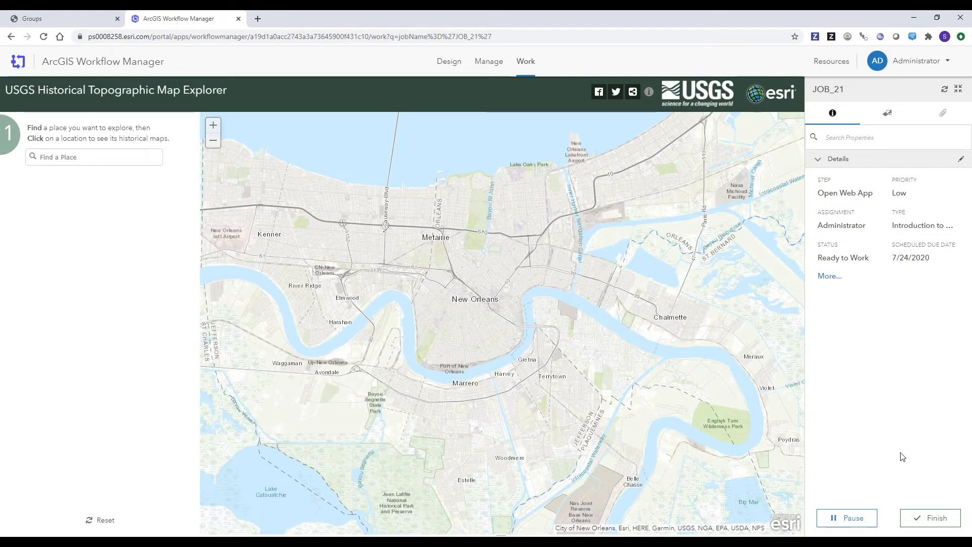
click(958, 91)
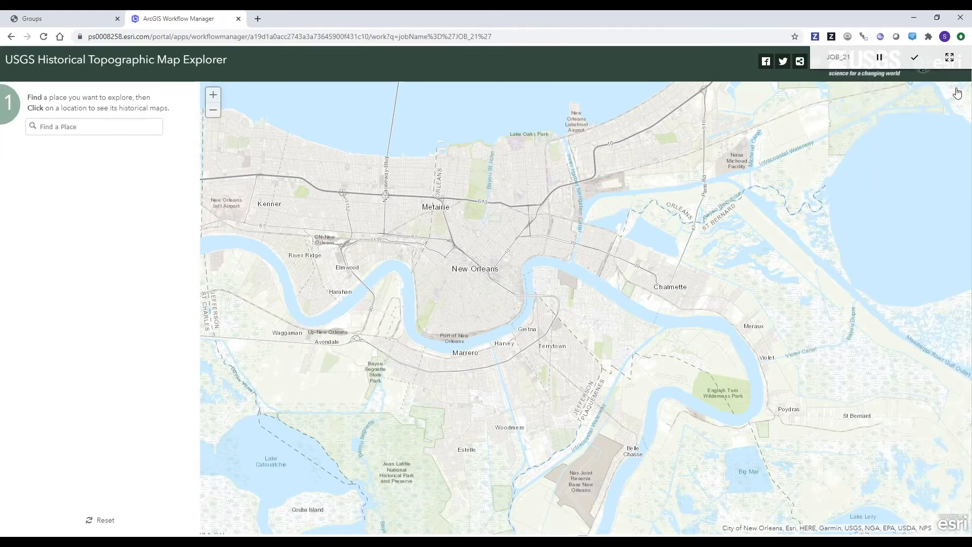
drag(835, 105, 834, 529)
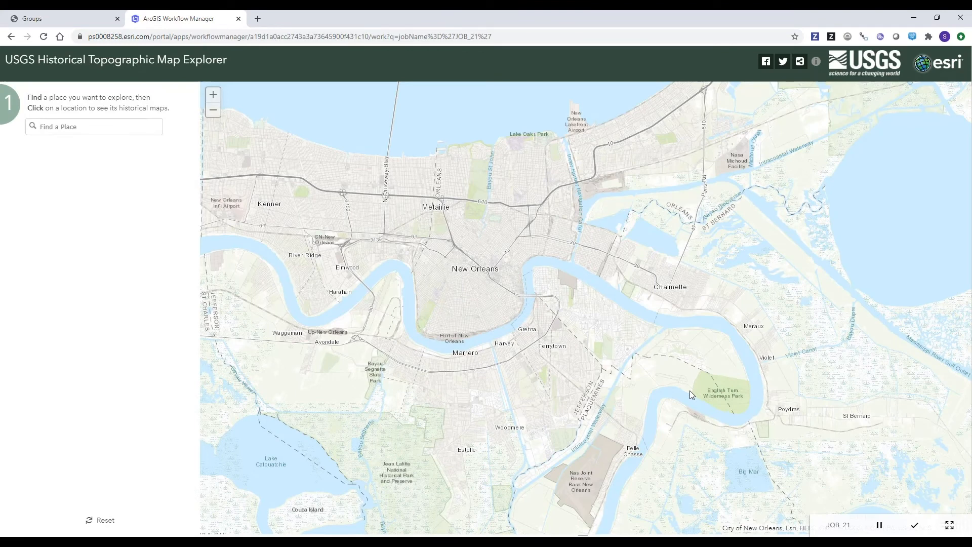
click(915, 526)
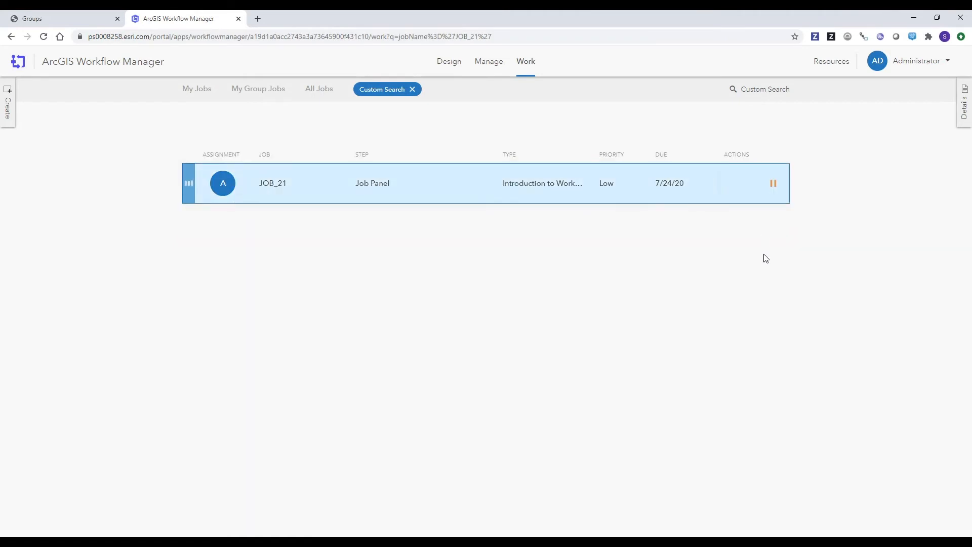
- Proceed through the Job Panel and Finished steps to complete the job, and dismiss its tile
click(754, 187)
click(754, 186)
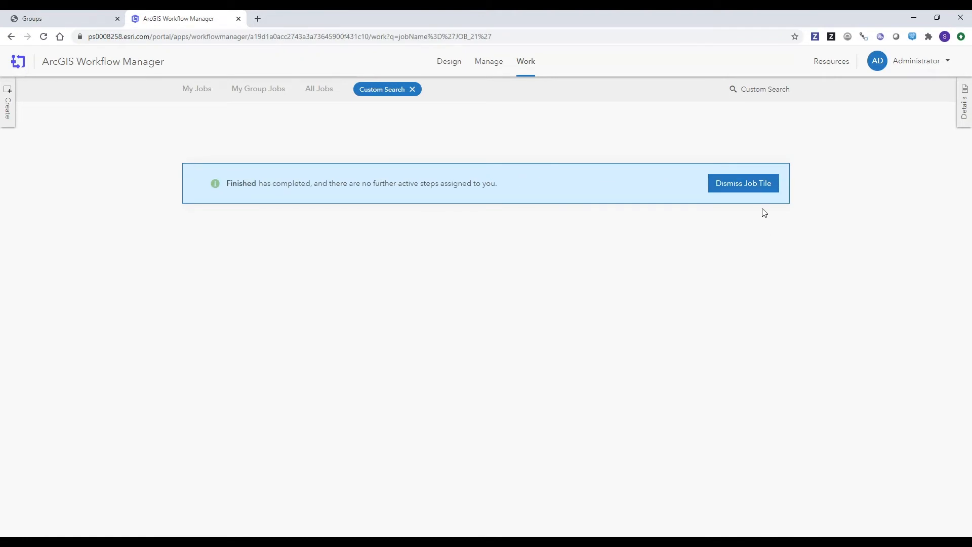
click(756, 185)
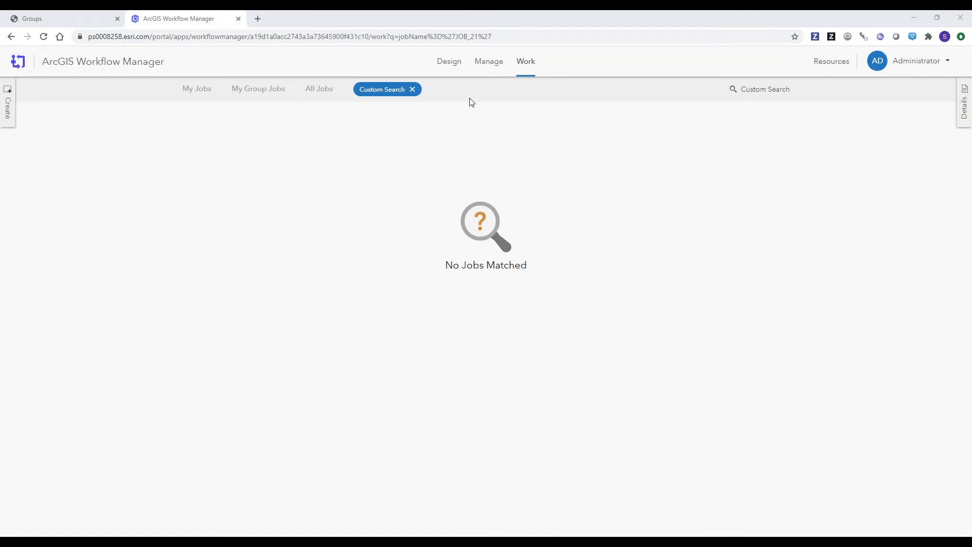
- Open the Introduction to Workflow Manager diagram for editing and examine the logic and help of the Modify Location? question step
click(448, 67)
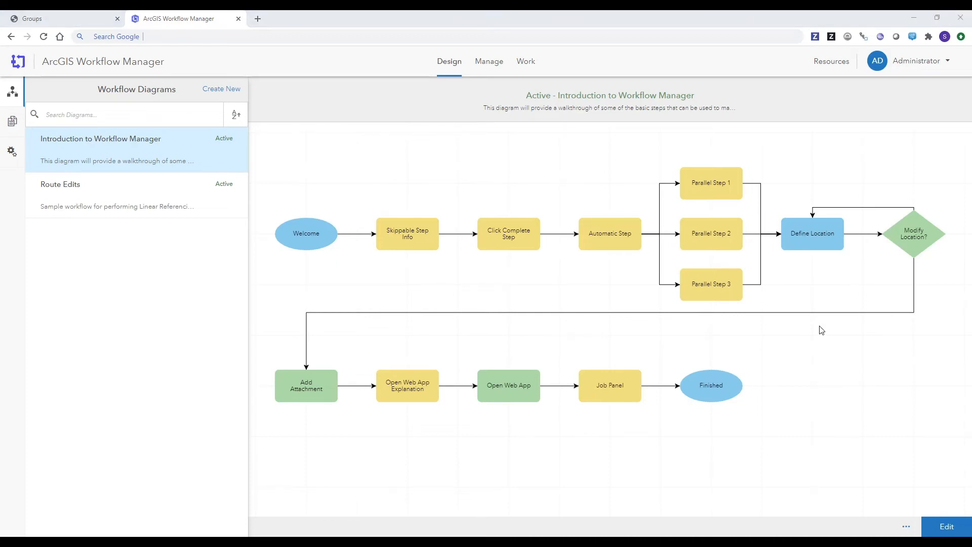
click(936, 528)
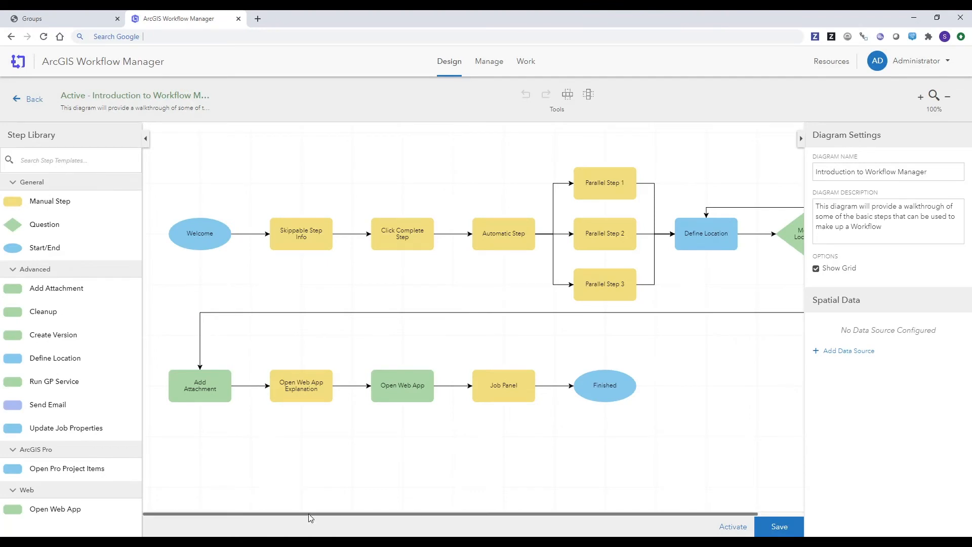
drag(312, 515, 375, 522)
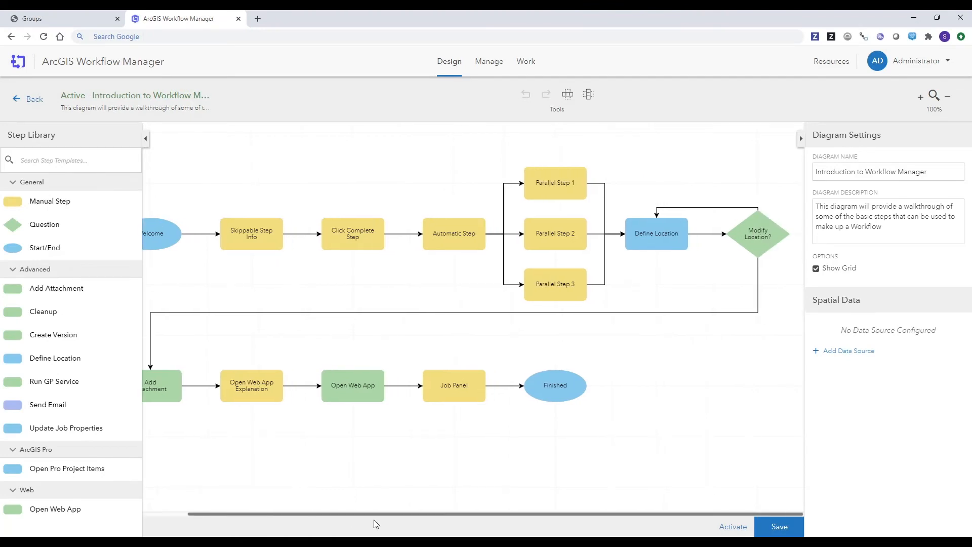
click(748, 243)
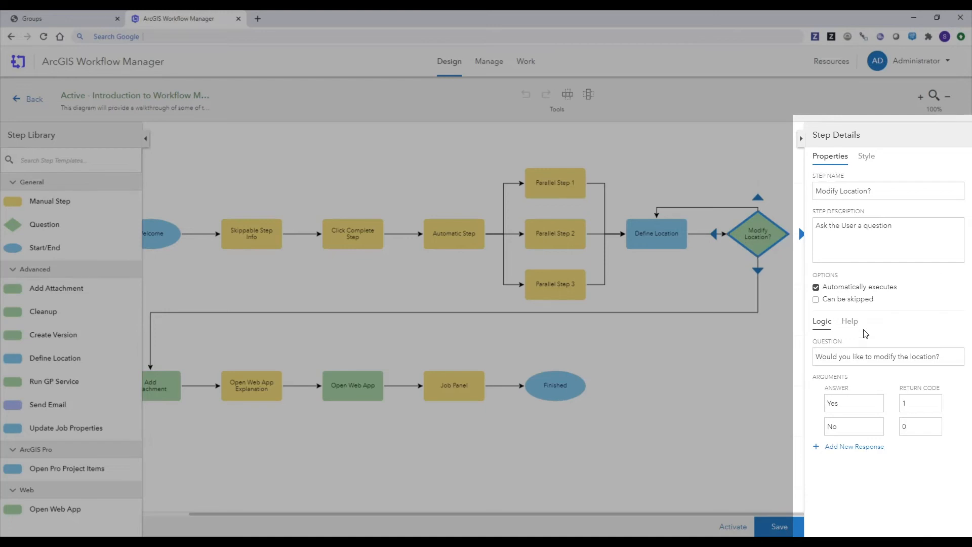
click(850, 322)
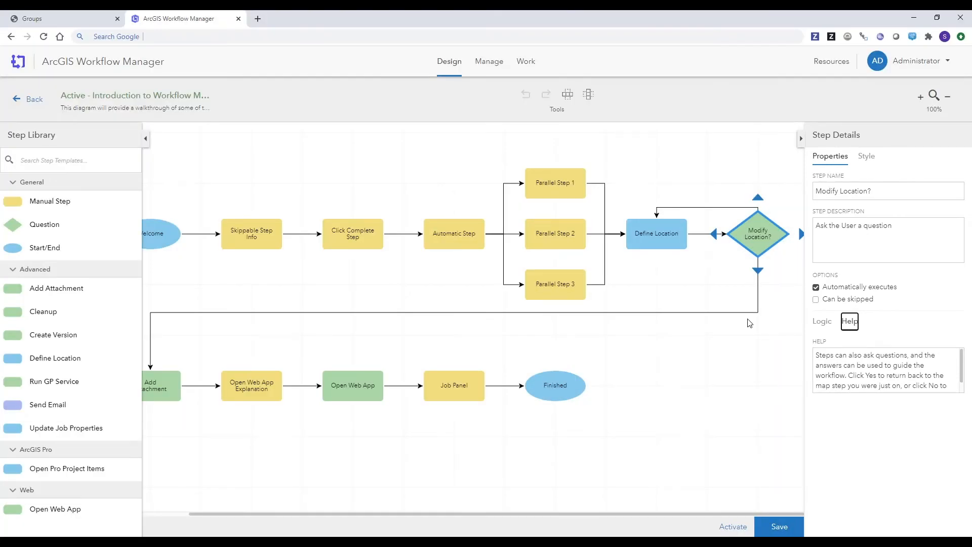
click(818, 324)
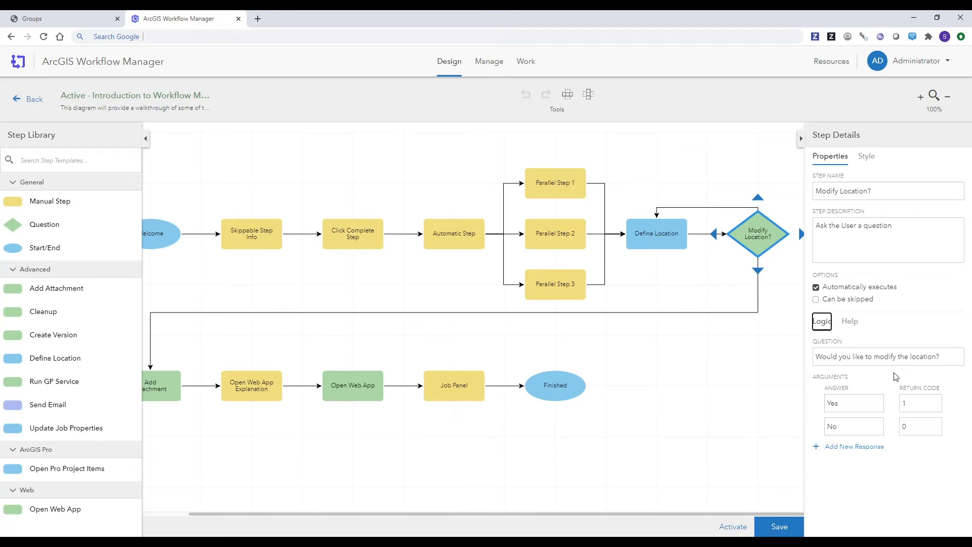
- Examine the return-code logic of the paths from Modify Location? to Define Location and Add Attachment, and leave the diagram editor
click(704, 208)
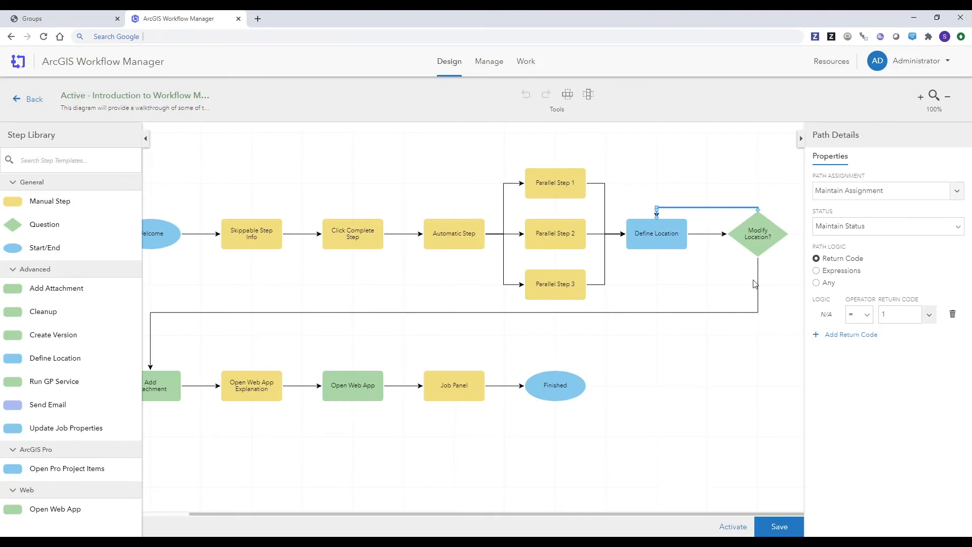
click(758, 282)
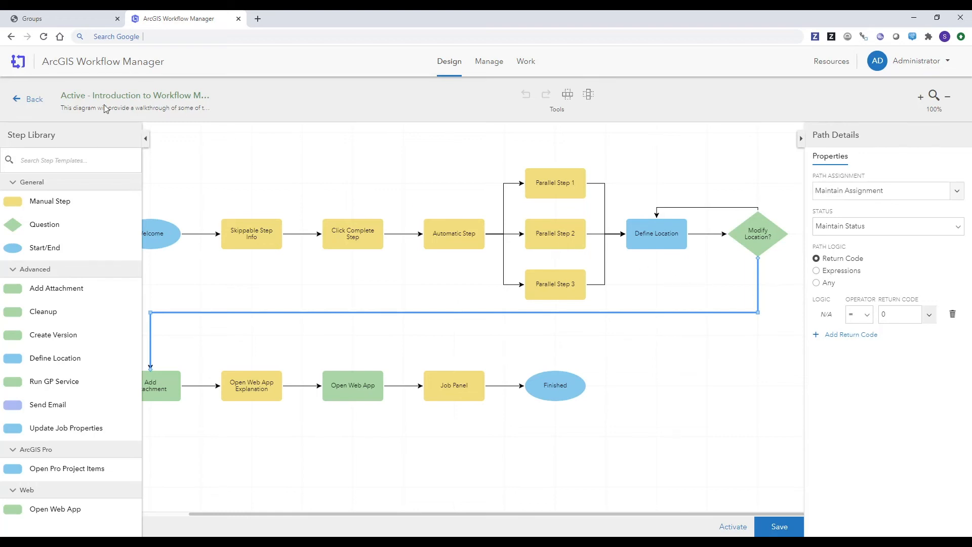
click(22, 101)
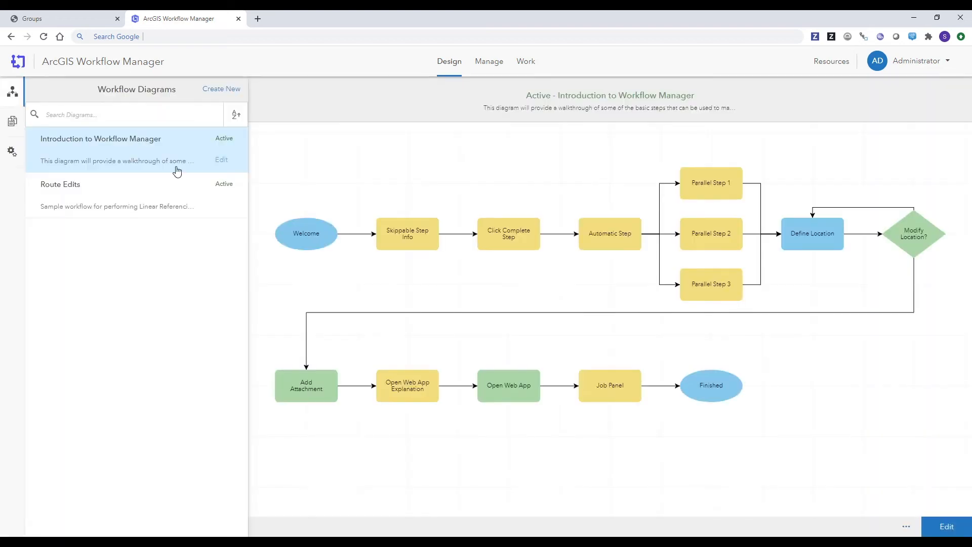
- Examine the Introduction to Workflow Manager job template's profile, extended properties and Everyone/Groups sharing options, and leave for the design settings without saving
click(11, 123)
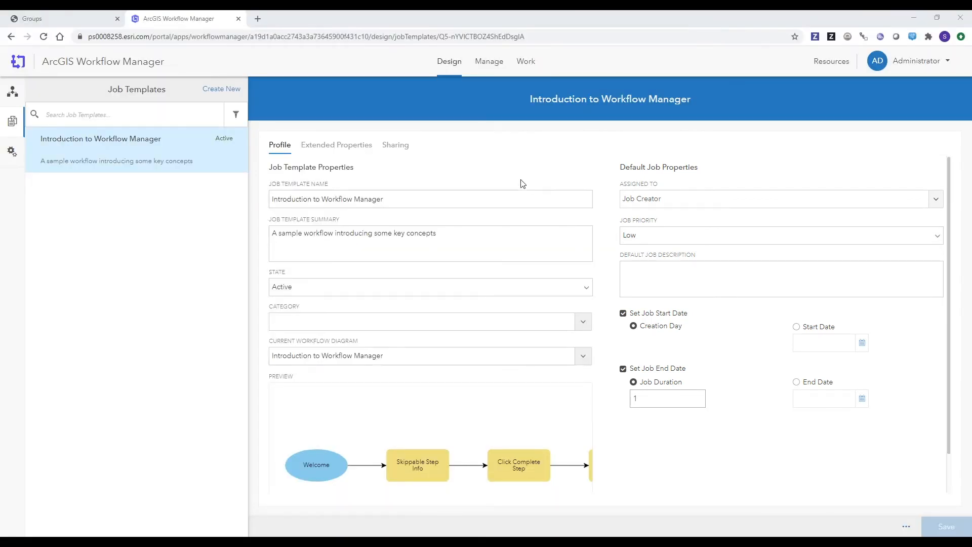
click(349, 151)
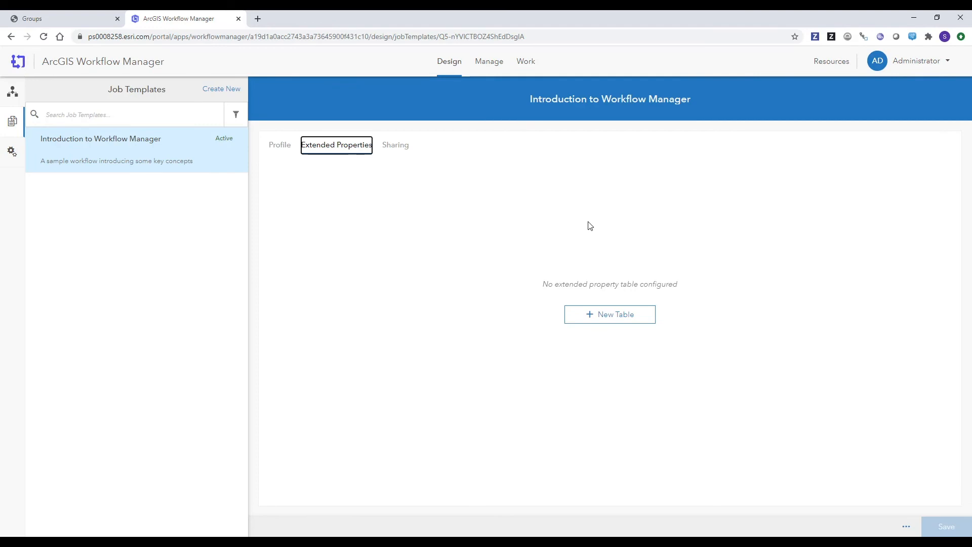
click(405, 152)
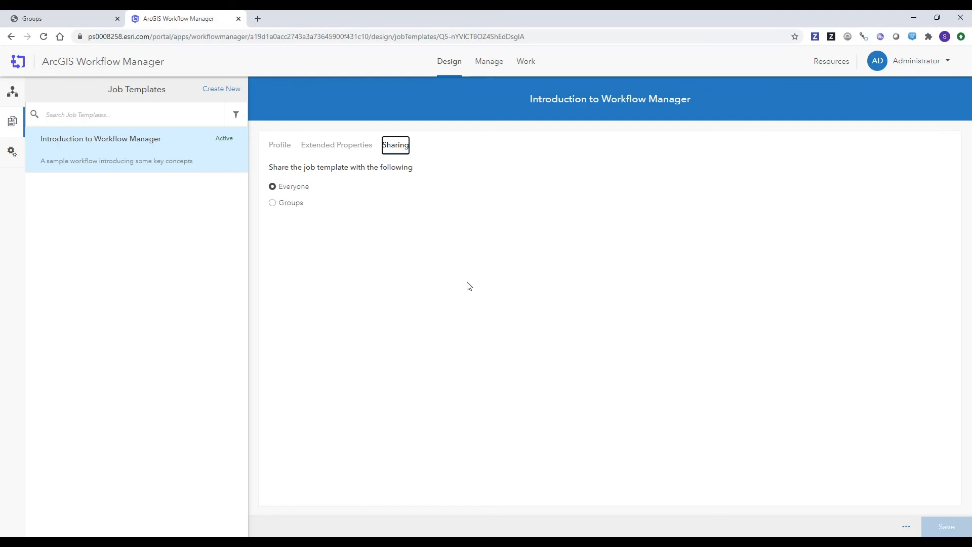
click(274, 203)
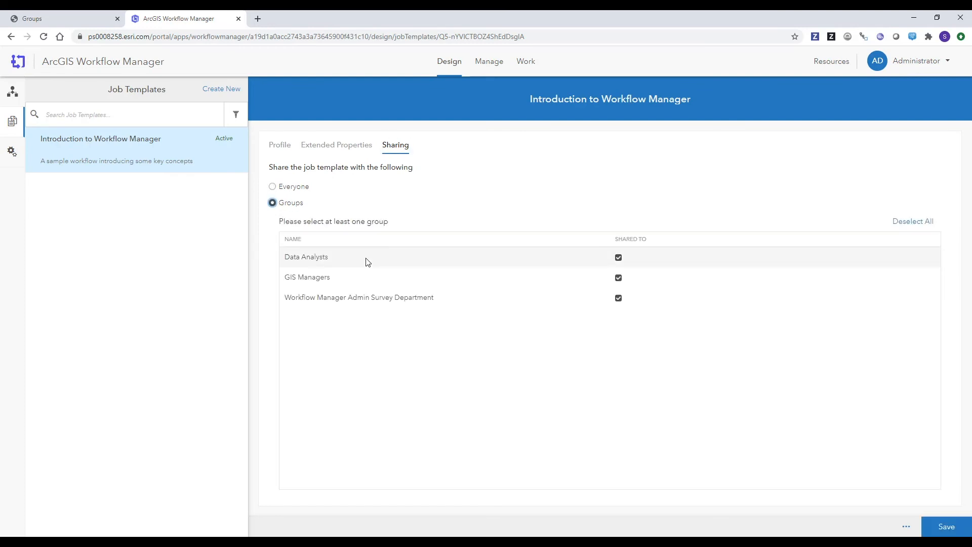
click(272, 188)
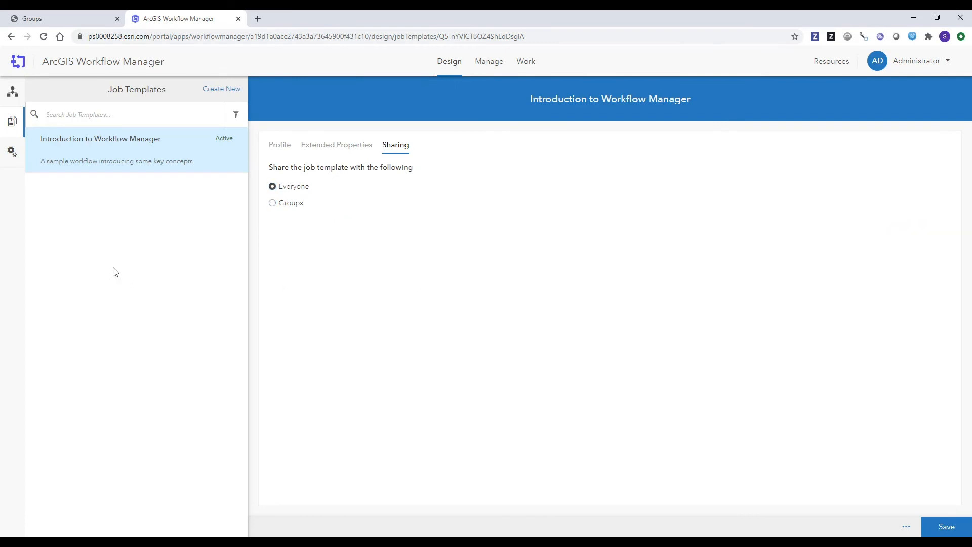
click(14, 159)
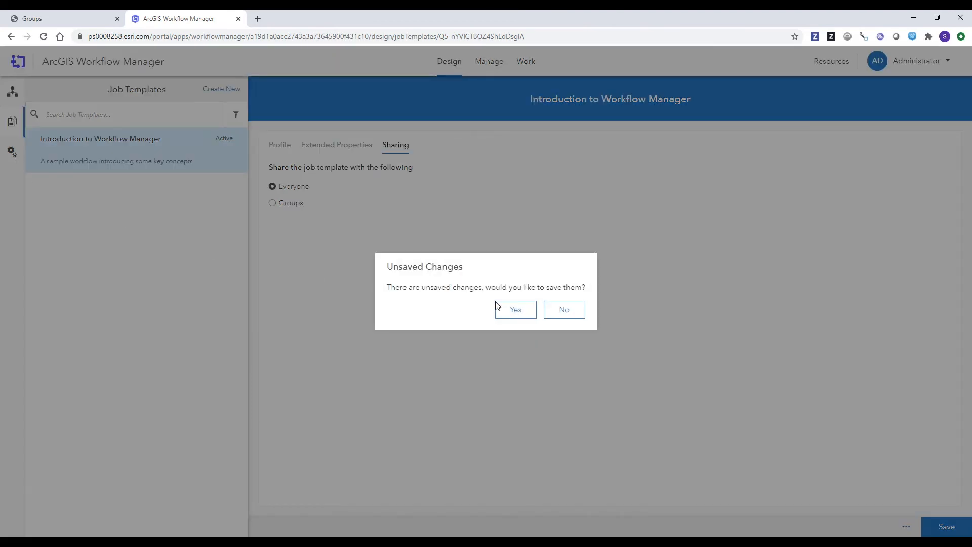
click(559, 313)
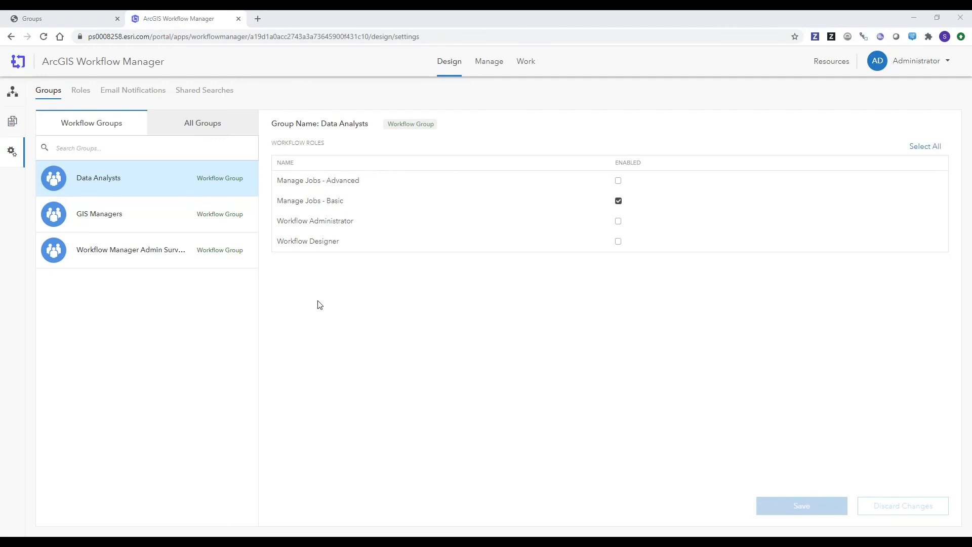
- Review the workflow roles of the Workflow Manager Admin Survey Department group and, among all groups, of Field Technicians
click(172, 261)
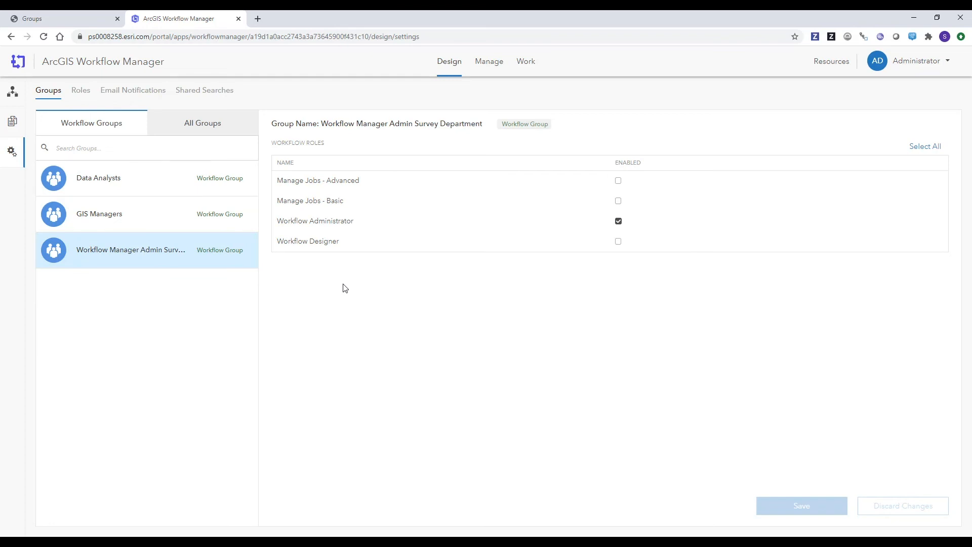
click(236, 131)
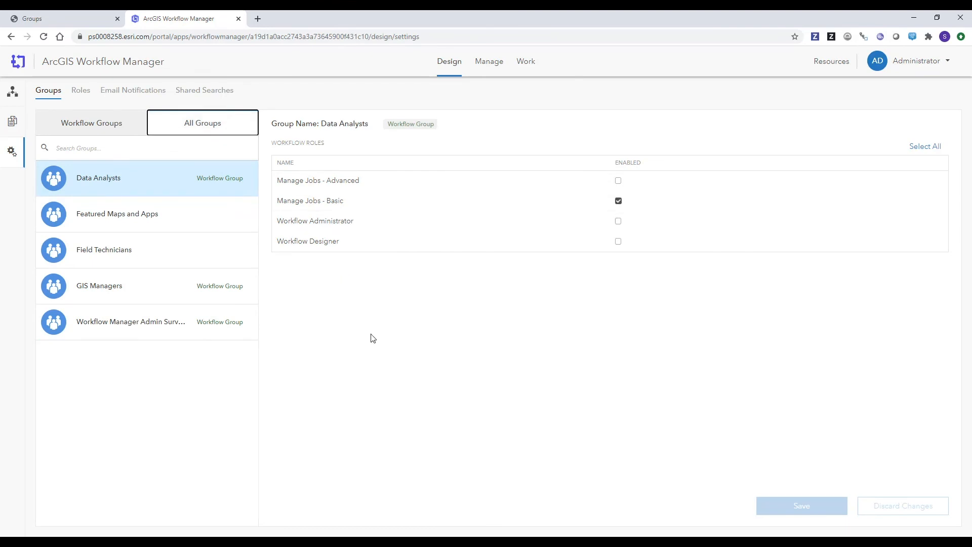
click(178, 252)
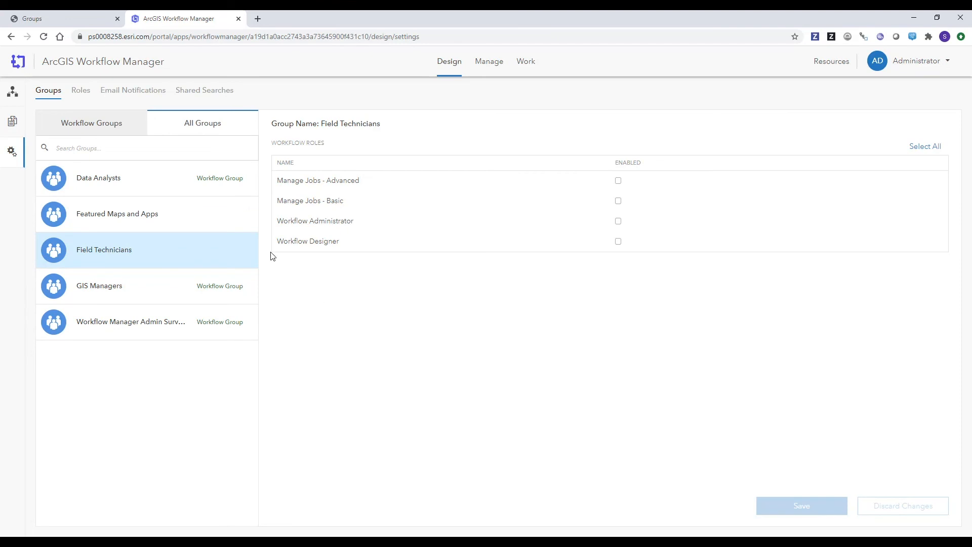
- Review all privileges of the Manage Jobs - Advanced role and the email notification settings
click(84, 95)
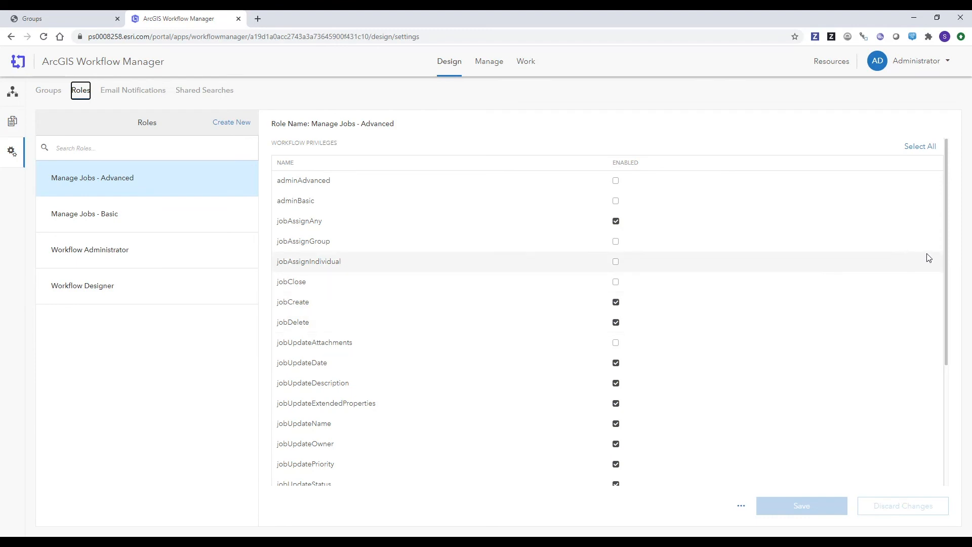
drag(947, 262, 933, 397)
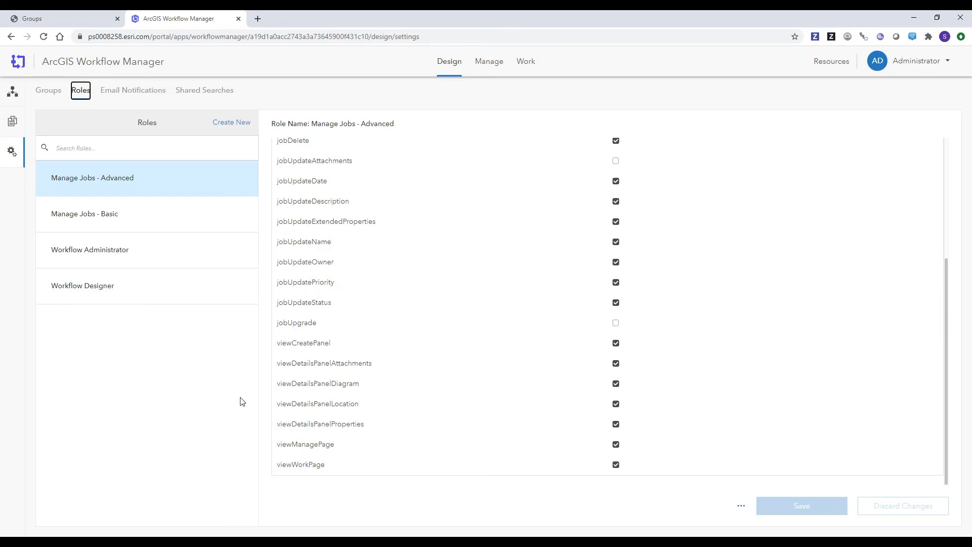
click(140, 95)
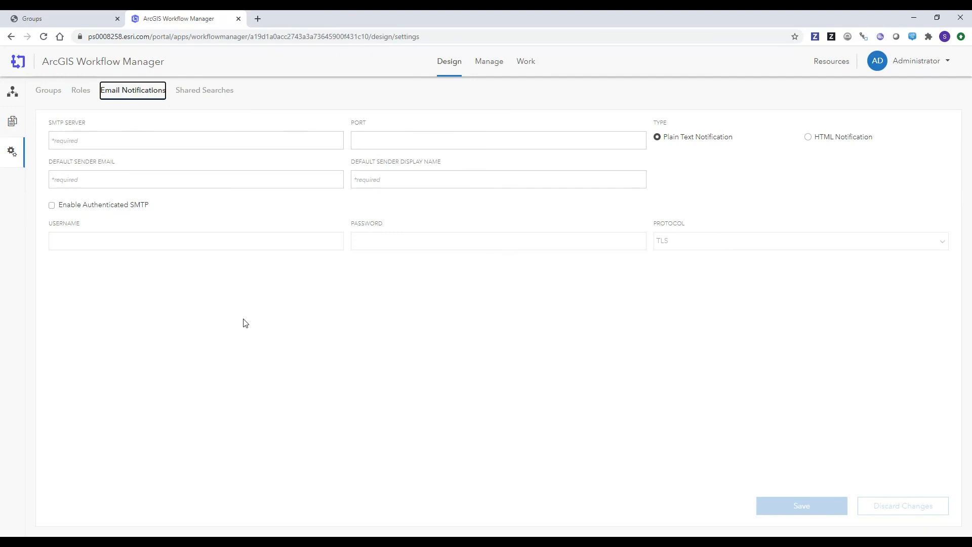
click(320, 272)
- Inspect the shared searches, check the group sharing options of My Group Jobs, and discard the changes
click(208, 98)
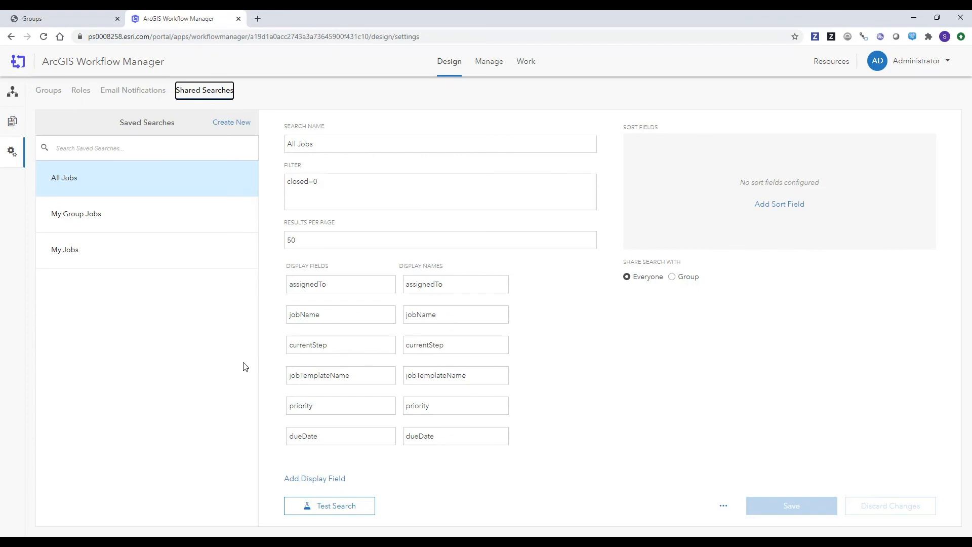
click(198, 222)
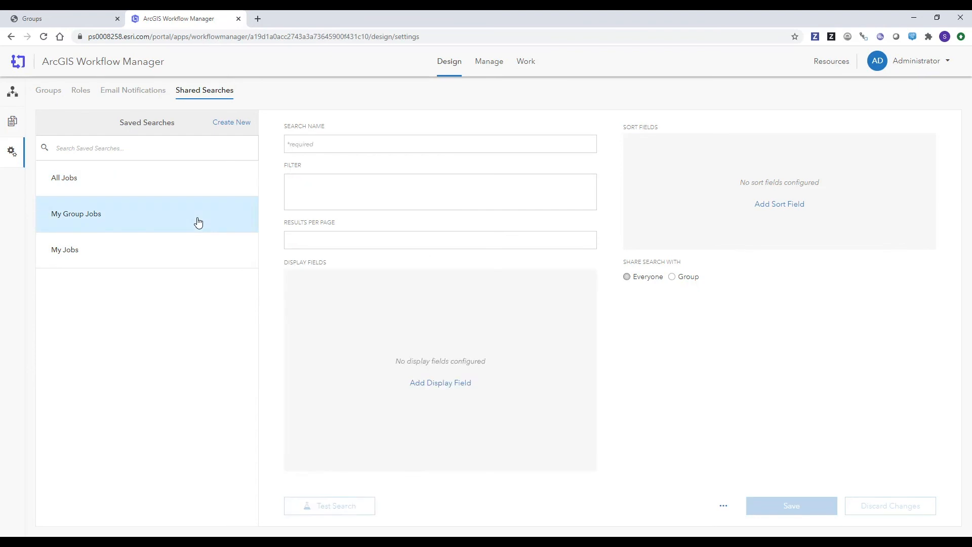
click(671, 277)
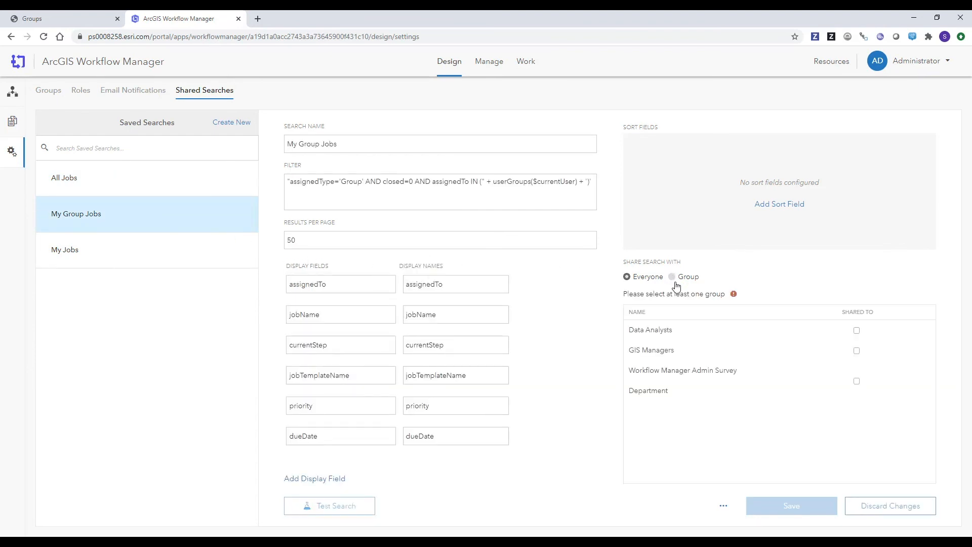
click(627, 277)
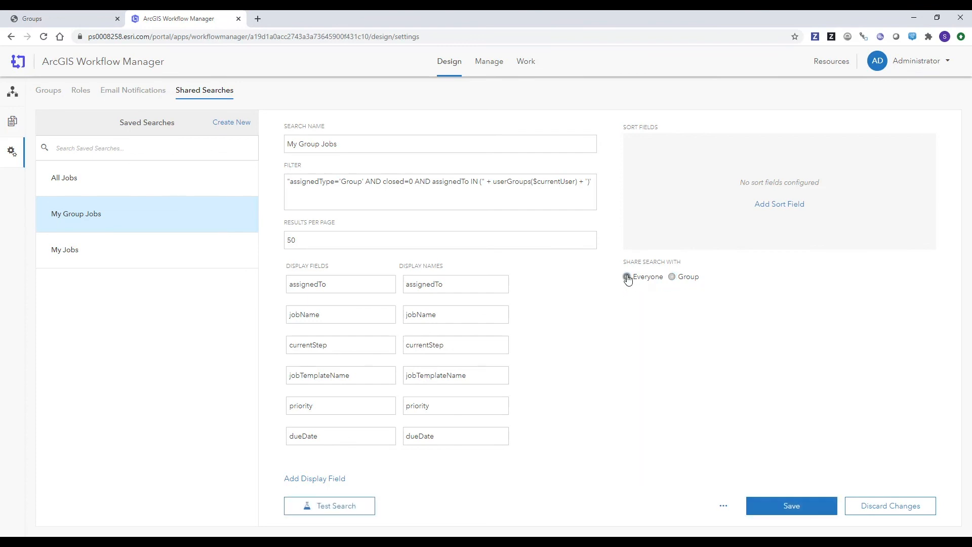
click(874, 502)
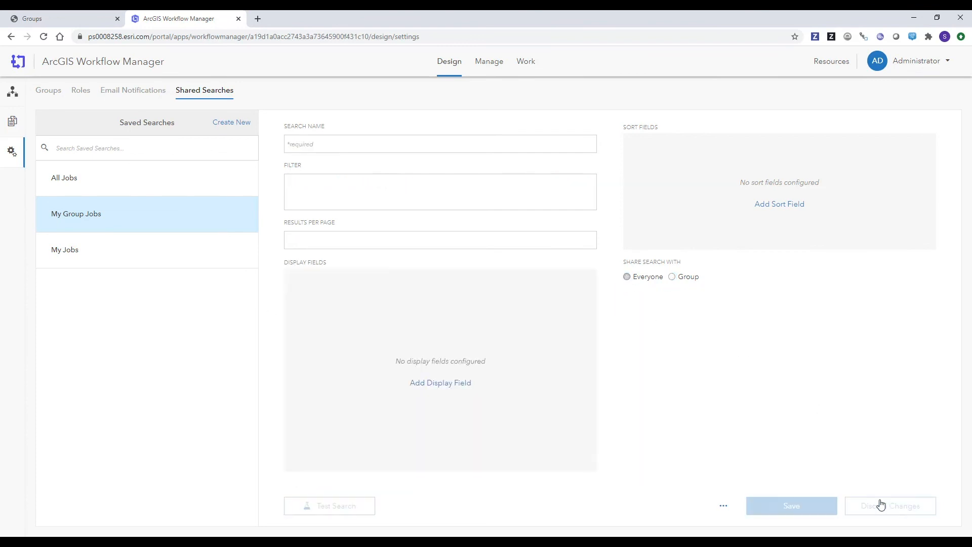
- On the Manage page, view the results of My Group Jobs and All Jobs, and show the details of JOB_2
click(488, 67)
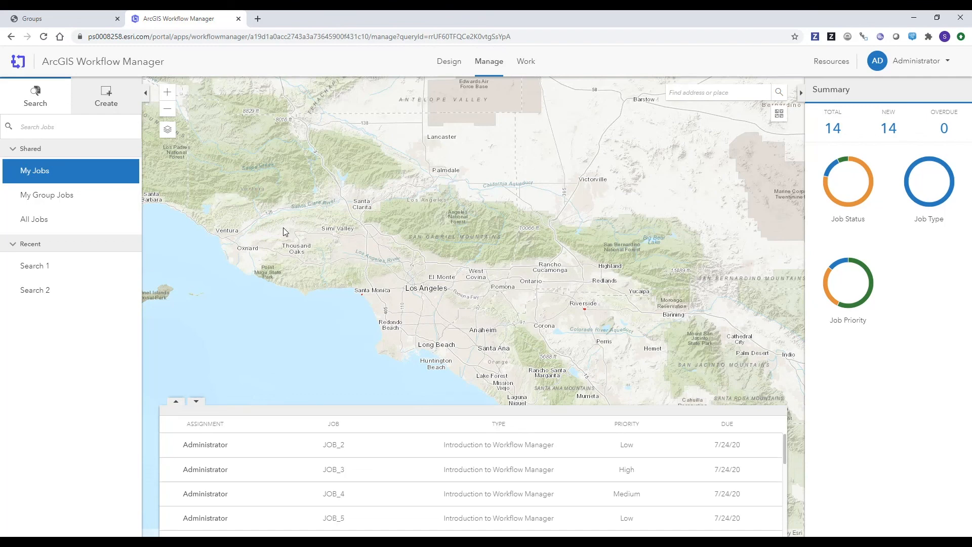
click(114, 197)
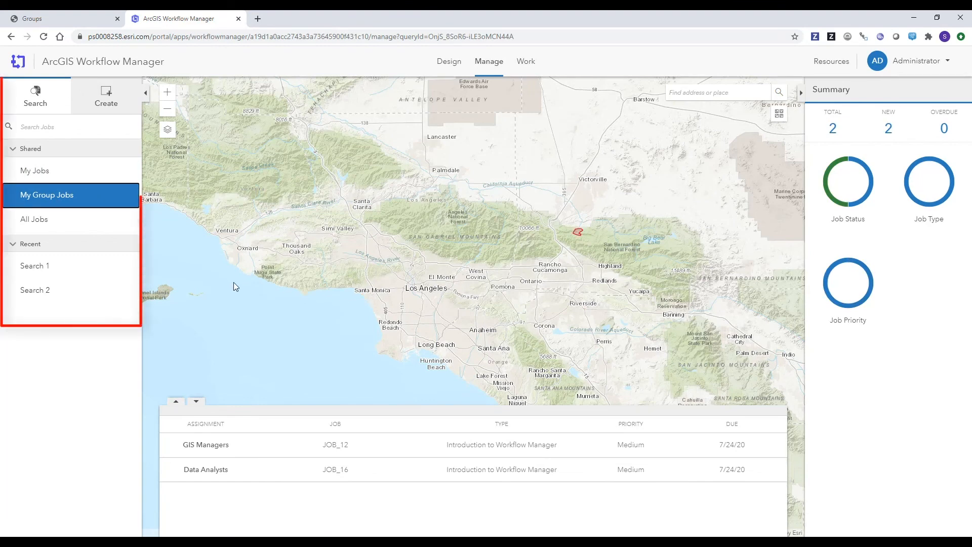
click(81, 222)
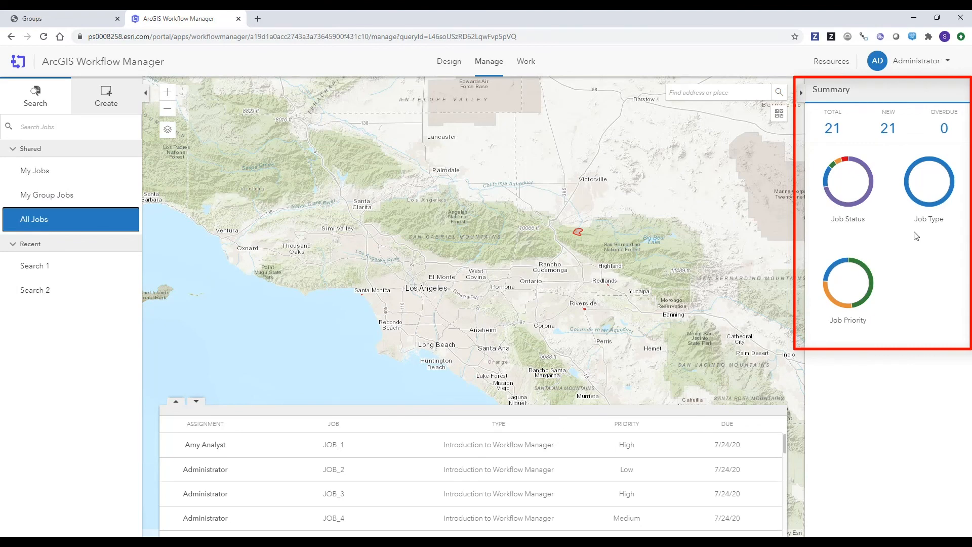
mouse_move(856, 207)
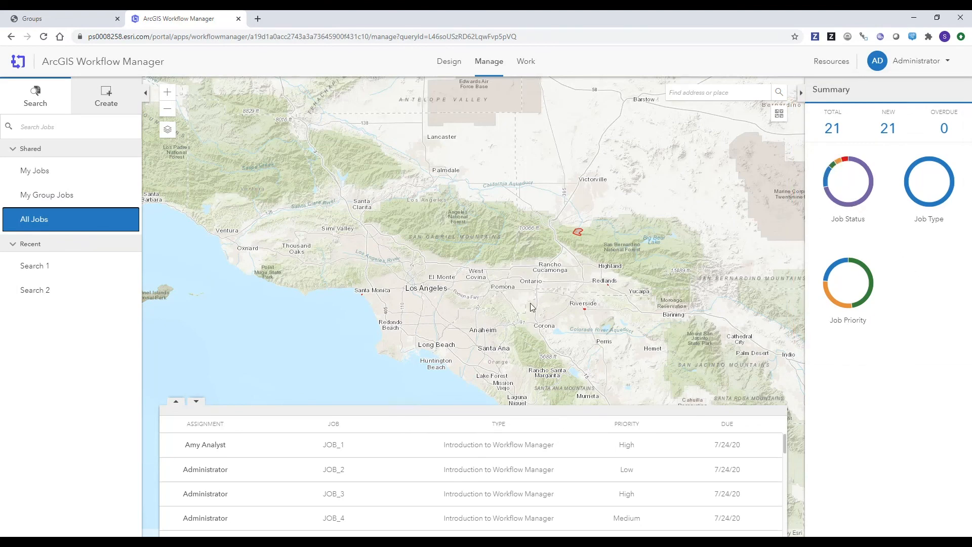
click(397, 471)
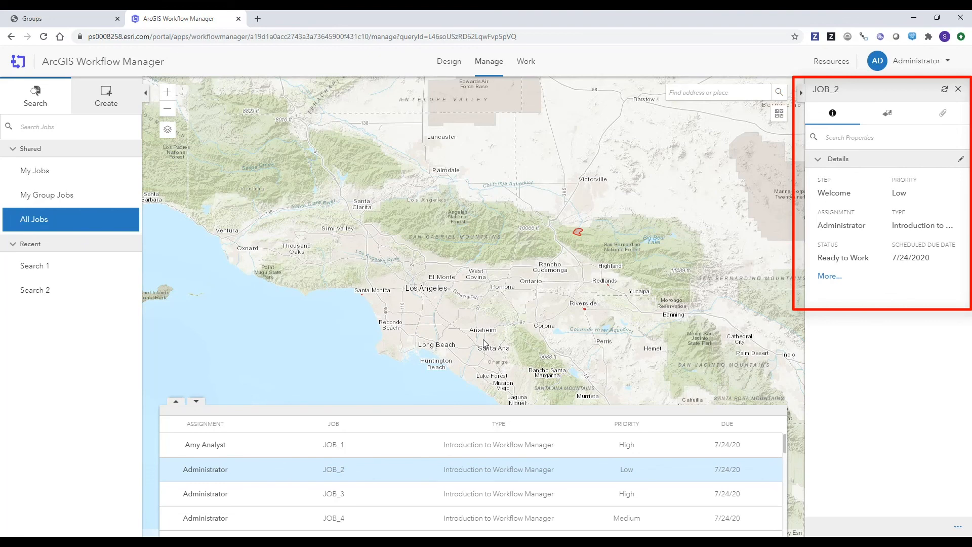
- Search the jobs with priority='High' and show the templates available for creating a job
click(102, 128)
text(priority='High')
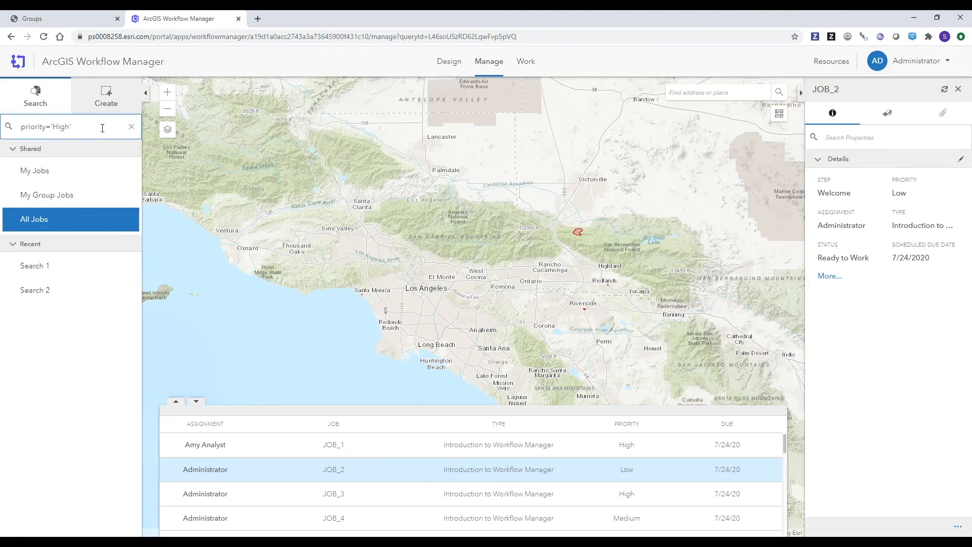
key(Return)
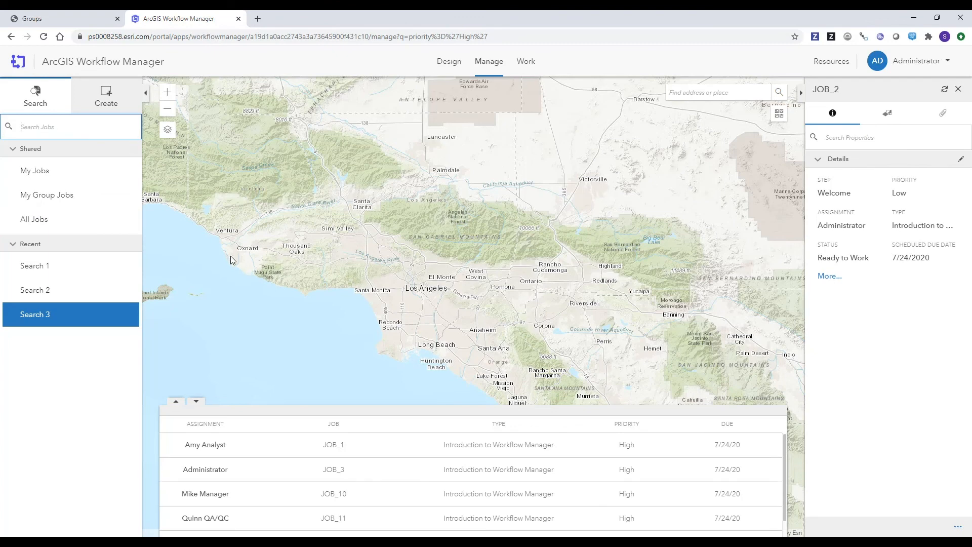
click(105, 95)
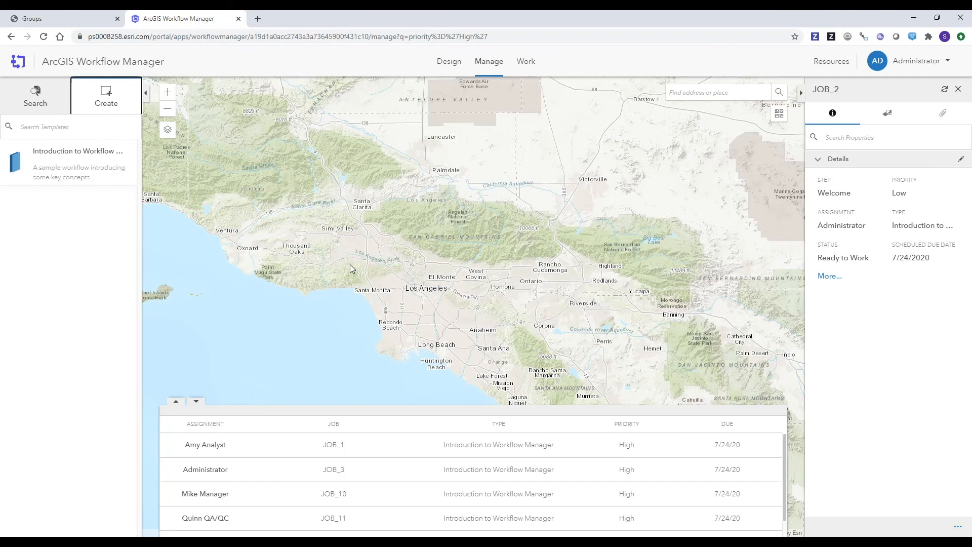
- Switch to the ArcGIS Enterprise portal's content and share the Survey Department workflow item with the Organization
click(59, 20)
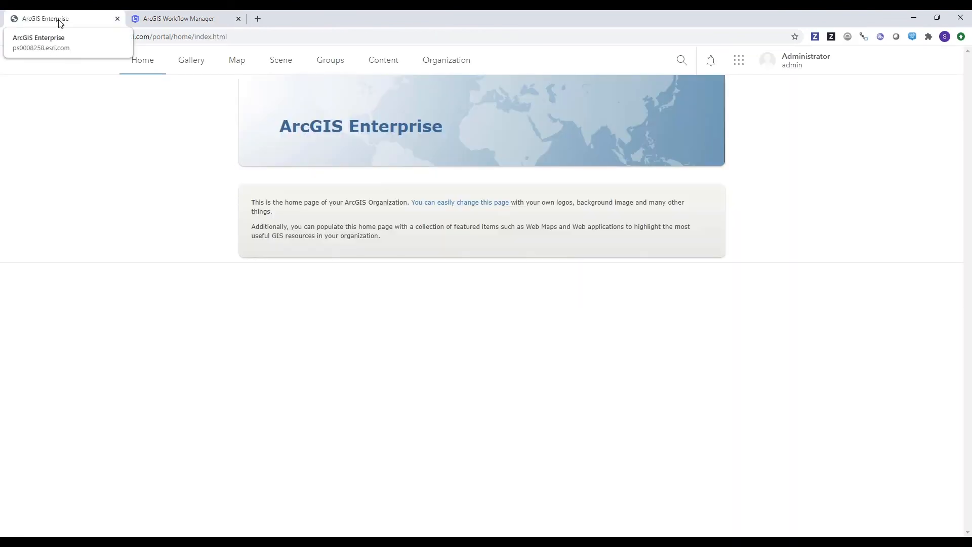
click(392, 69)
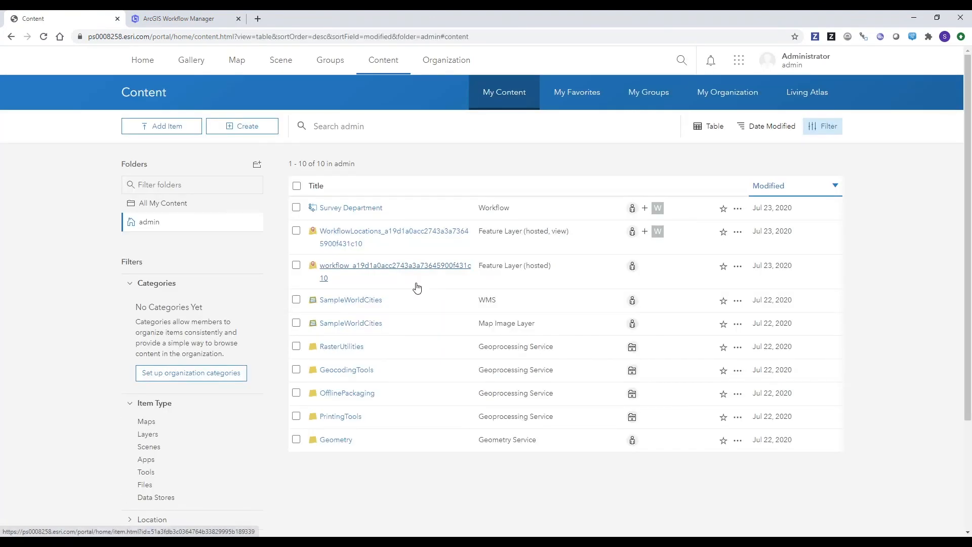
click(633, 210)
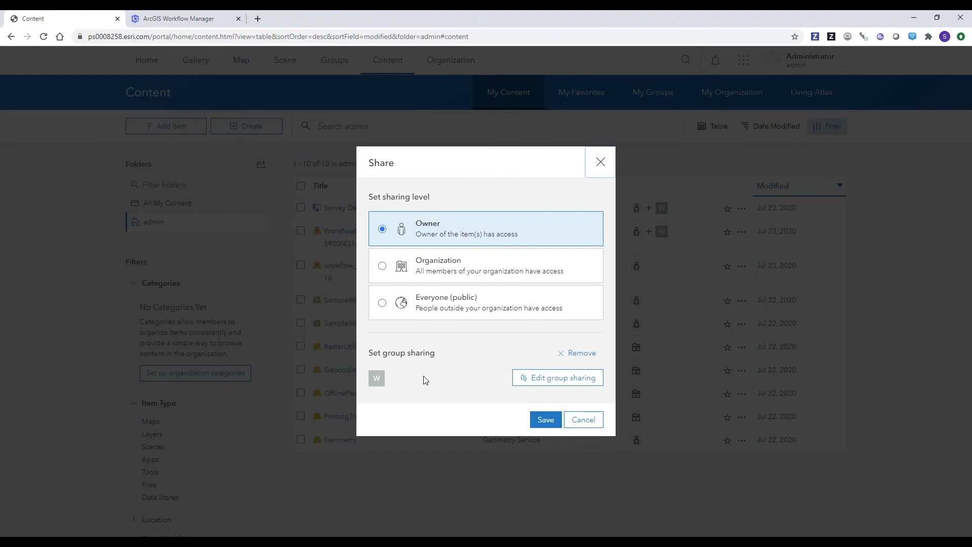
click(474, 269)
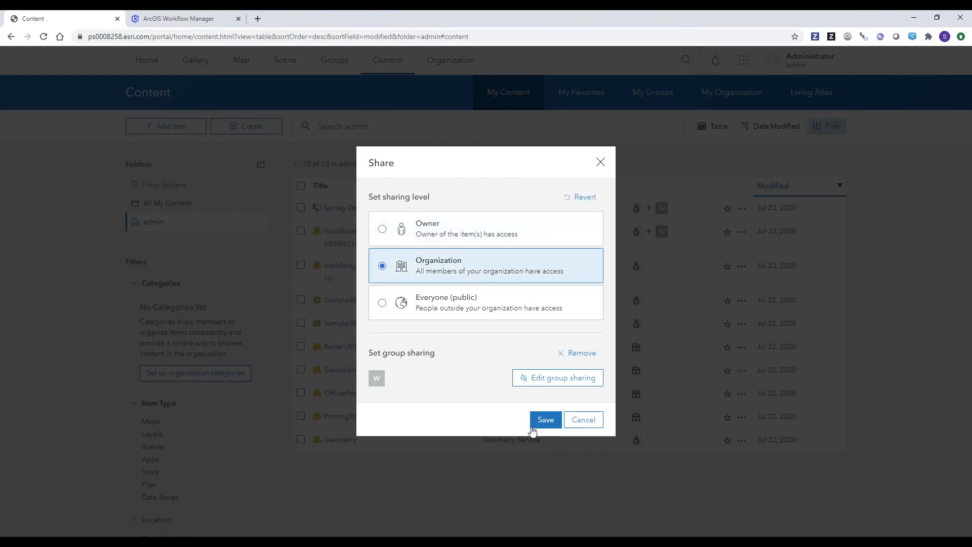
click(542, 422)
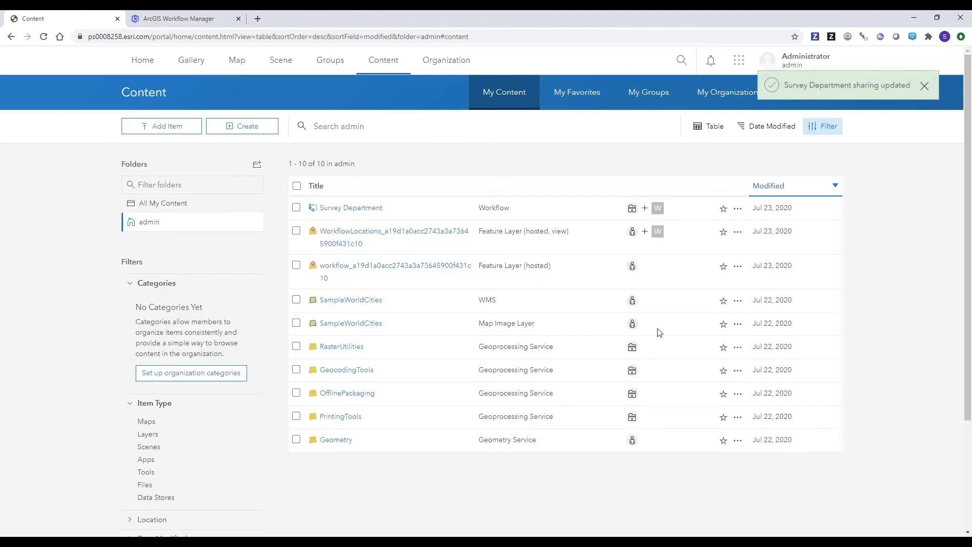
- Set the sharing level of the WorkflowLocations hosted feature layer view to Organization and save it
click(633, 232)
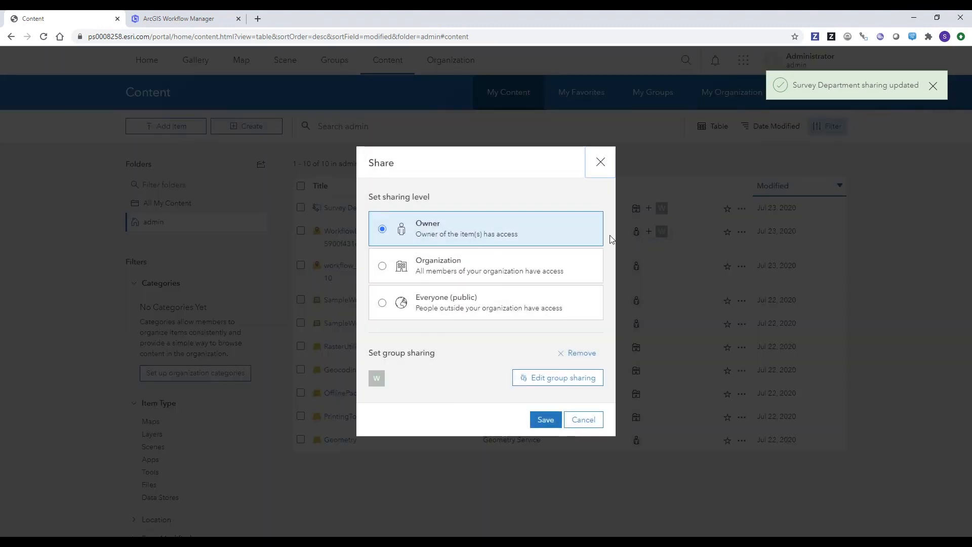
click(490, 277)
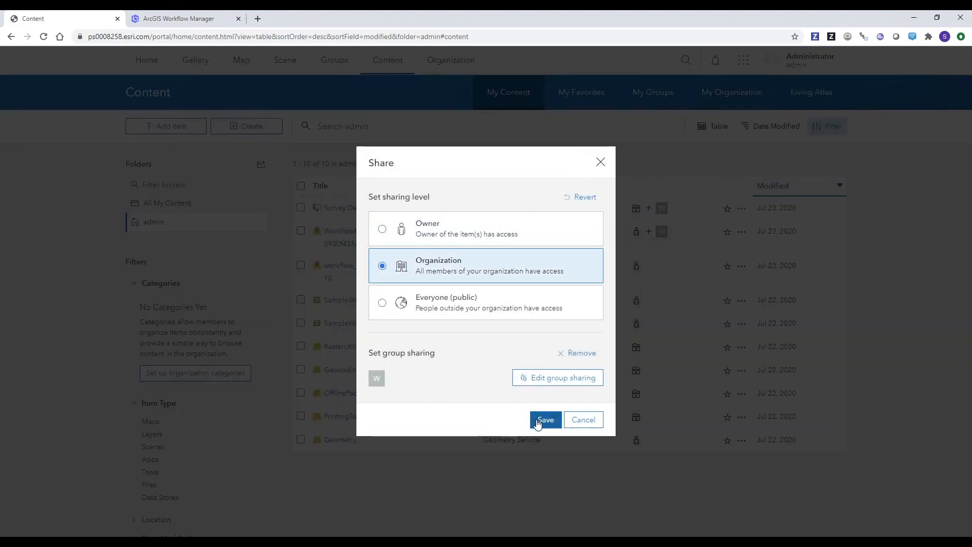
click(542, 420)
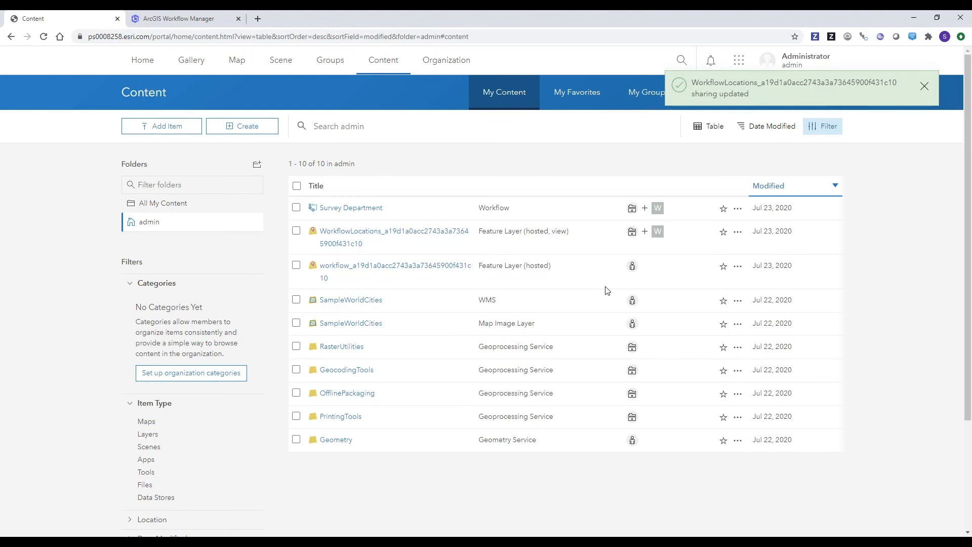